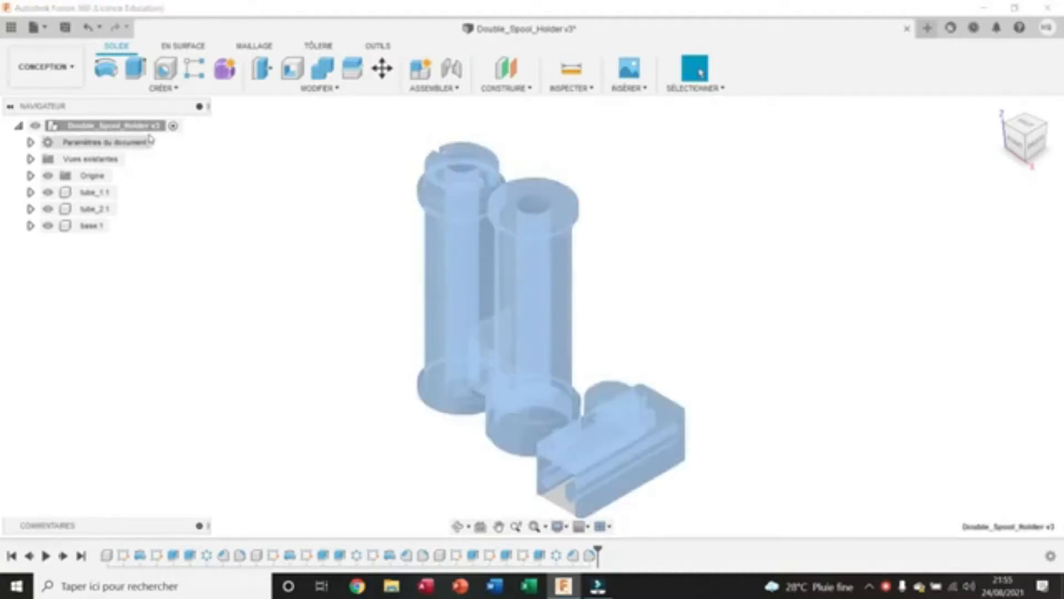
- Create a new internal standard component named rotor under the top-level Double_Spool_Holder assembly
{"action": "right_click", "coordinate": [146, 130]}
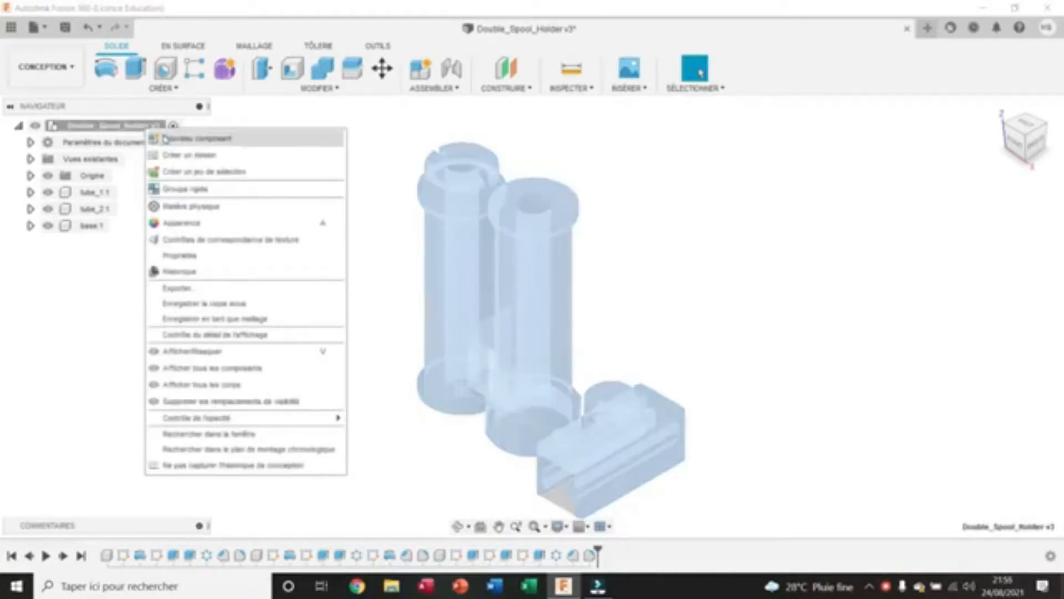
{"action": "left_click", "coordinate": [176, 141]}
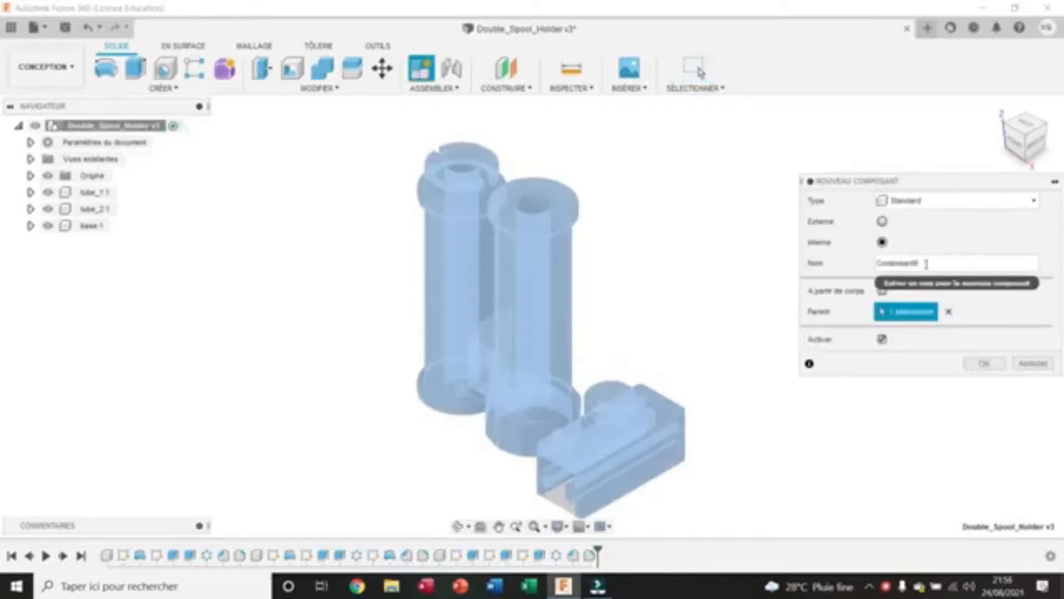
{"action": "left_click_drag", "start_coordinate": [921, 263], "coordinate": [824, 264]}
{"action": "type", "text": "h"}
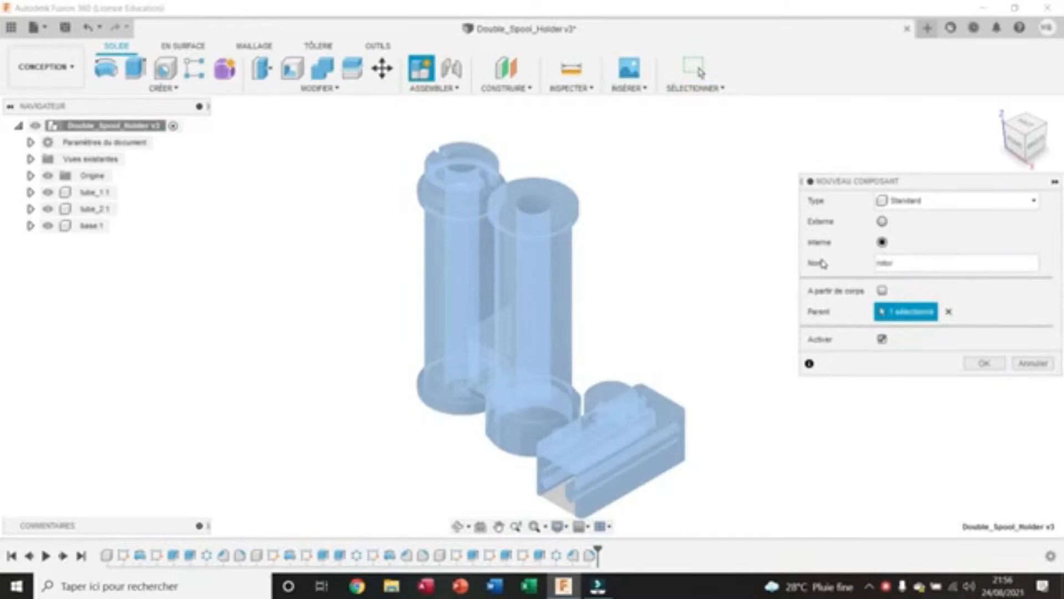
{"action": "type", "text": "otor"}
{"action": "key", "text": "Return"}
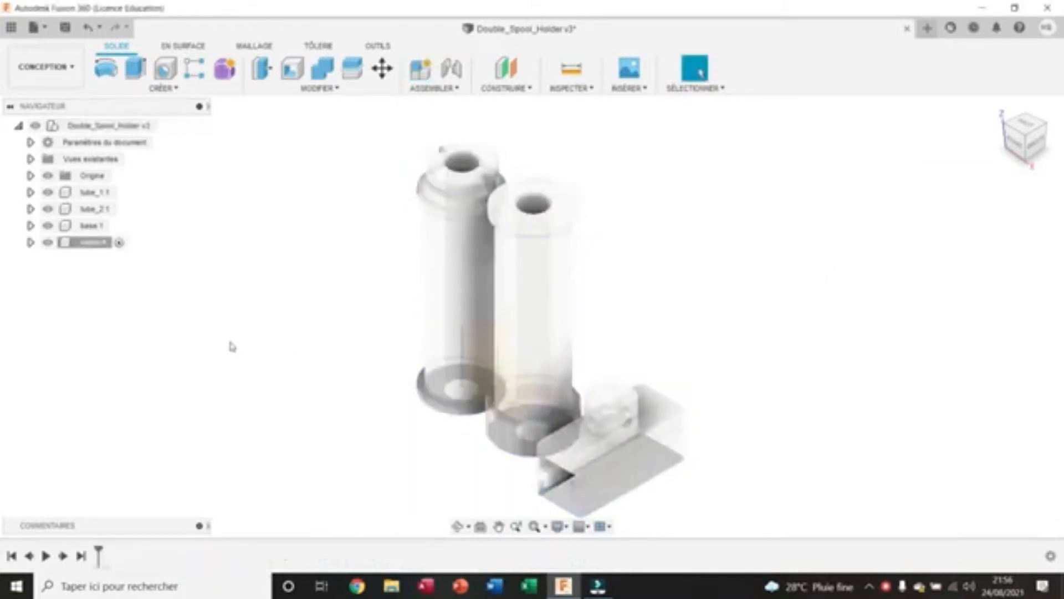
- Create a construction plane offset 27 mm above the XY origin plane
{"action": "left_click", "coordinate": [506, 68]}
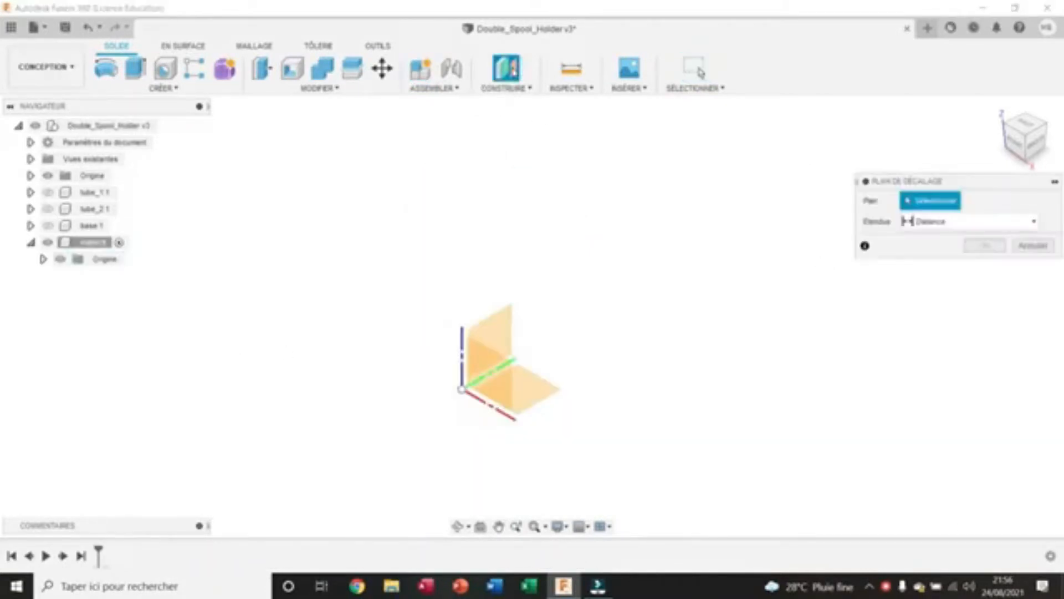
{"action": "left_click", "coordinate": [535, 393]}
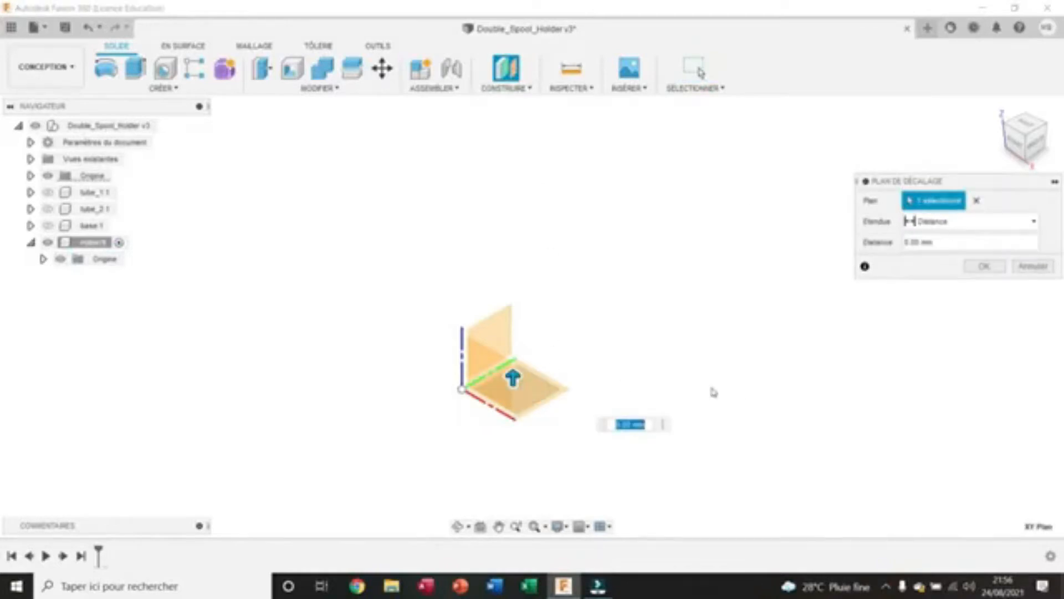
{"action": "type", "text": "27"}
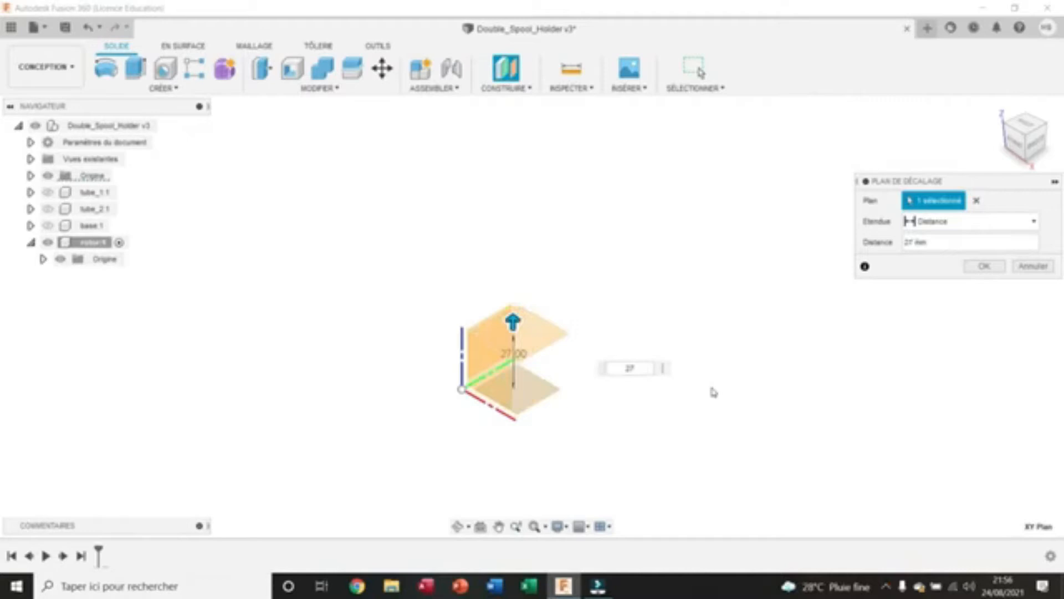
{"action": "key", "text": "Return"}
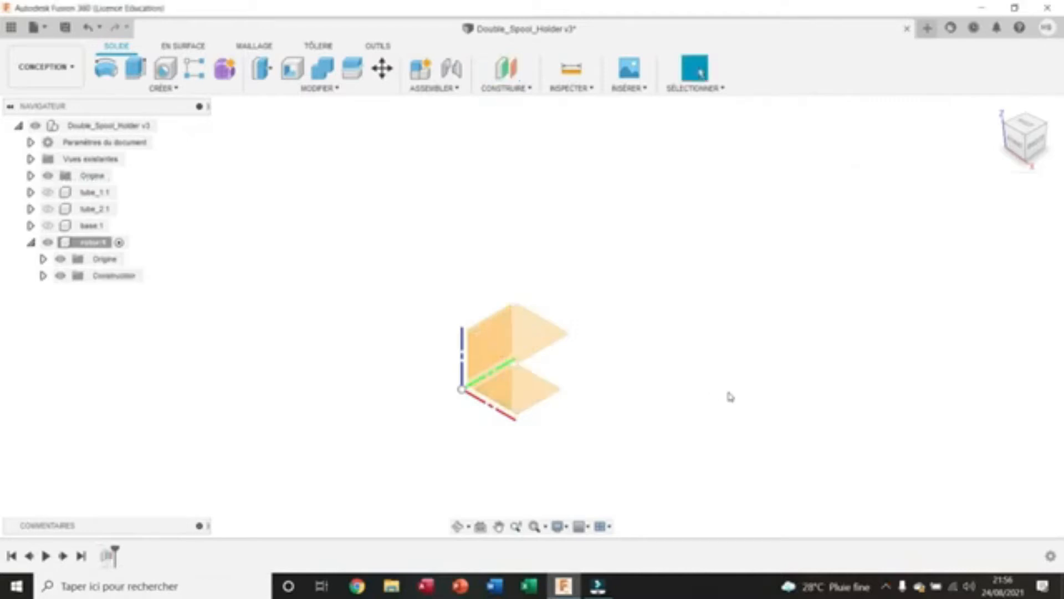
- Start a sketch on the offset plane and draw a rectangle about 71 by 119 mm beside the origin, crossing the X axis
{"action": "right_click", "coordinate": [545, 334]}
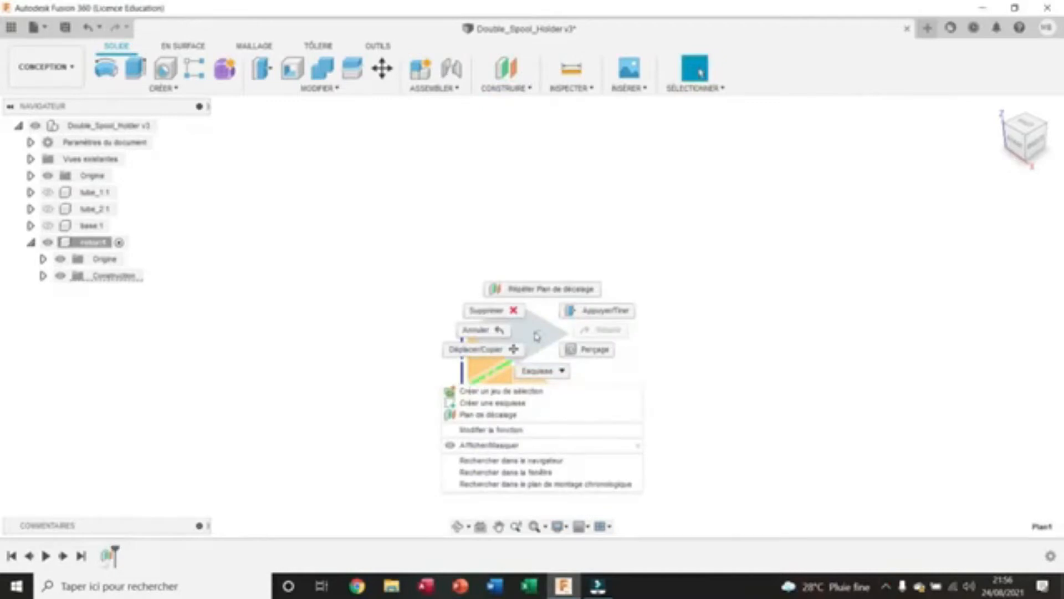
{"action": "left_click", "coordinate": [491, 403]}
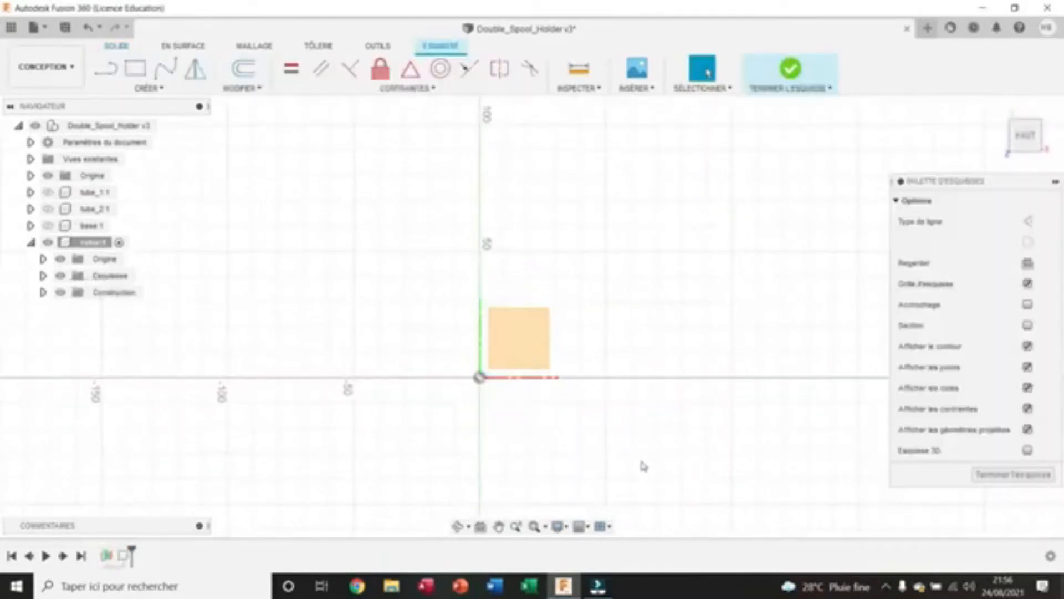
{"action": "key", "text": "r"}
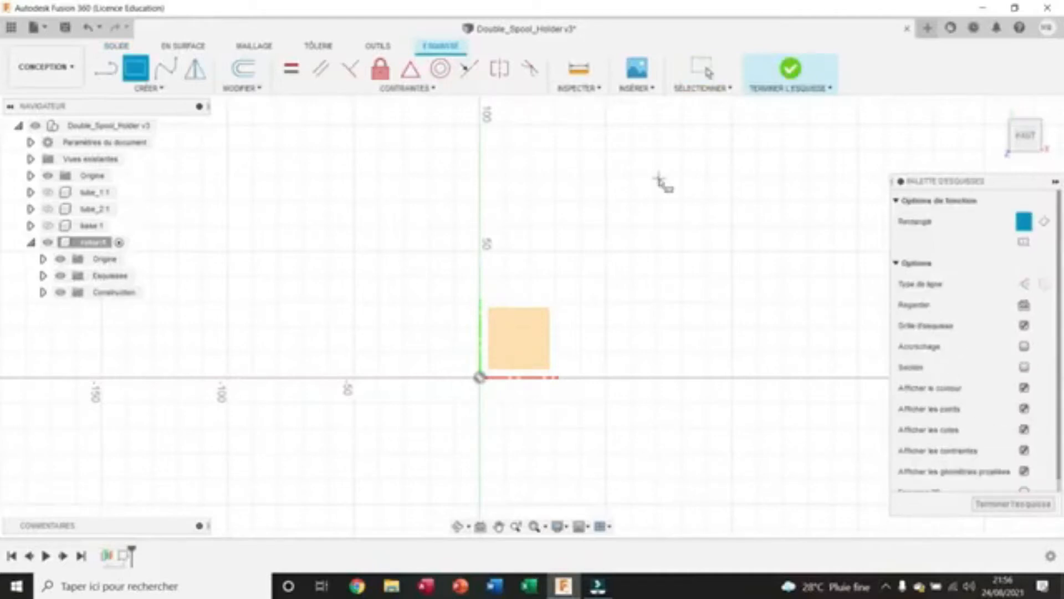
{"action": "left_click", "coordinate": [605, 222]}
{"action": "left_click", "coordinate": [784, 521]}
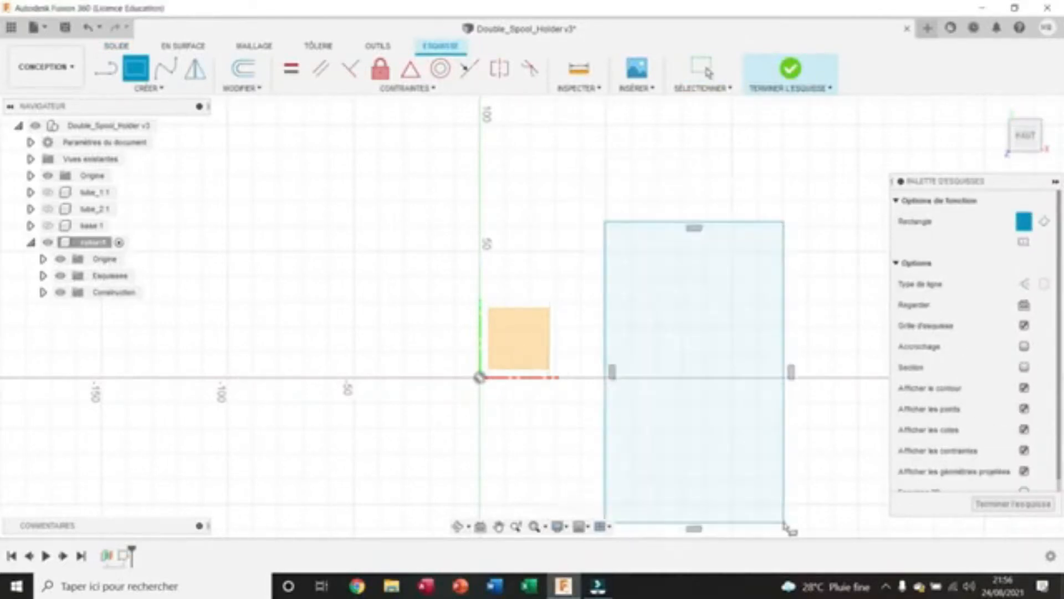
- Make the rectangle's two horizontal edges symmetric about the X axis
{"action": "left_click", "coordinate": [499, 69]}
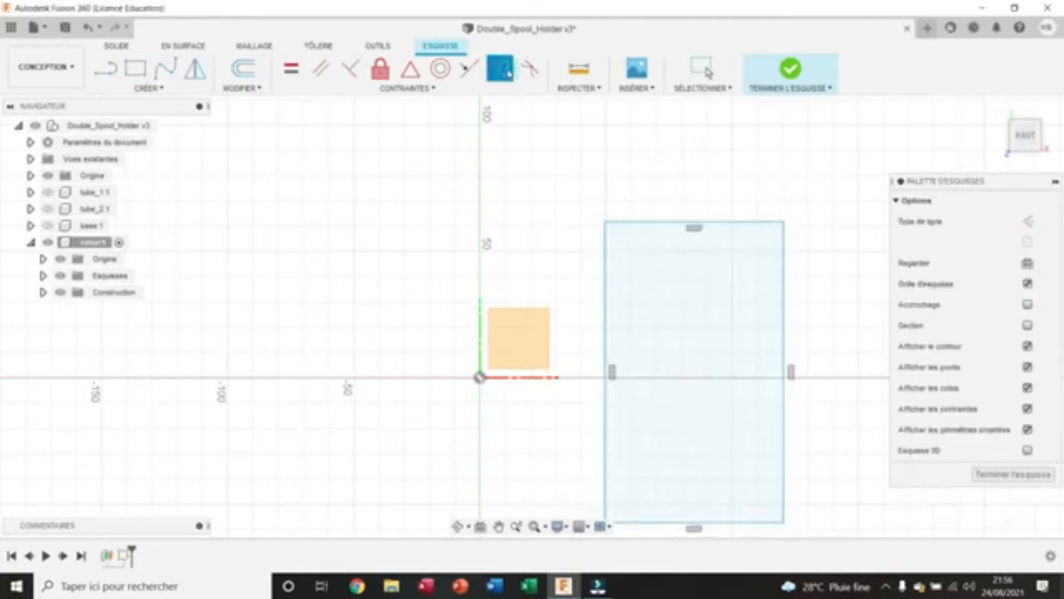
{"action": "left_click", "coordinate": [654, 222]}
{"action": "left_click", "coordinate": [654, 523]}
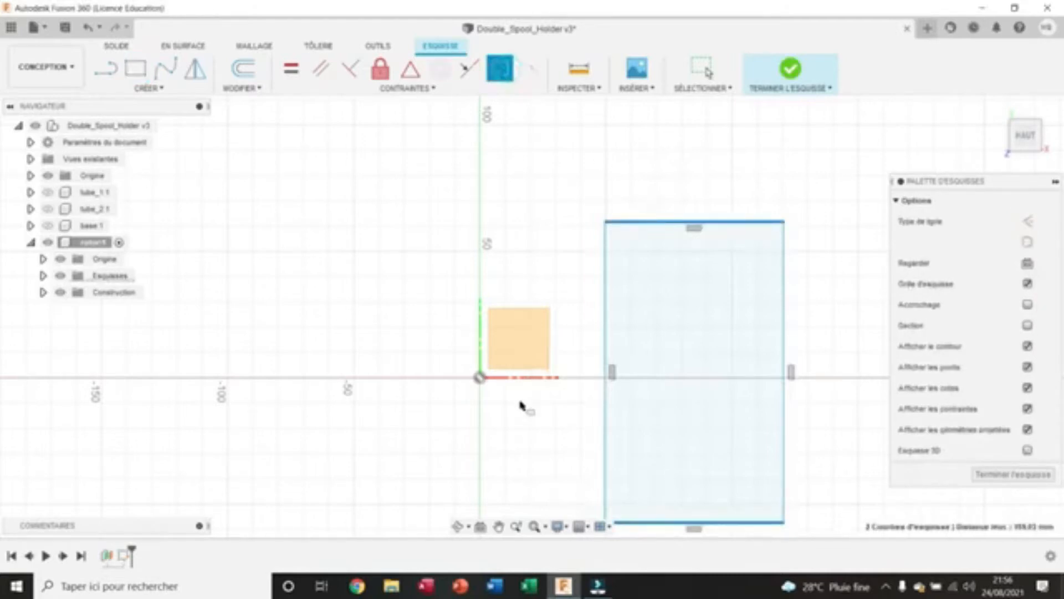
{"action": "left_click", "coordinate": [510, 378]}
{"action": "key", "text": "Escape"}
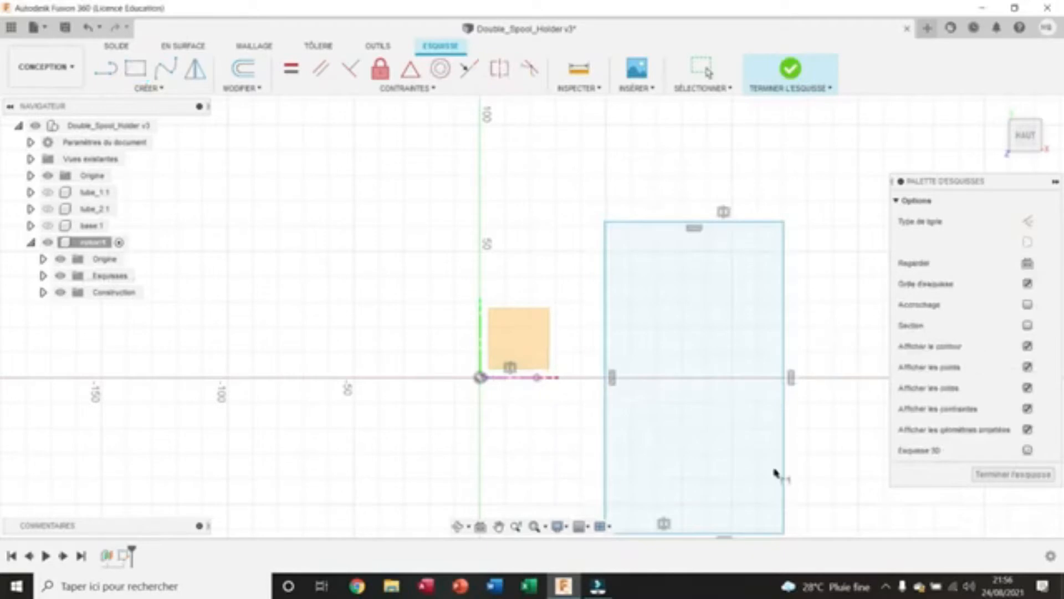
- Dimension the rectangle to a height of 60 mm and a width of 27 mm
{"action": "left_click", "coordinate": [755, 534]}
{"action": "key", "text": "d"}
{"action": "left_click", "coordinate": [739, 222]}
{"action": "left_click", "coordinate": [819, 353]}
{"action": "type", "text": "60"}
{"action": "key", "text": "Return"}
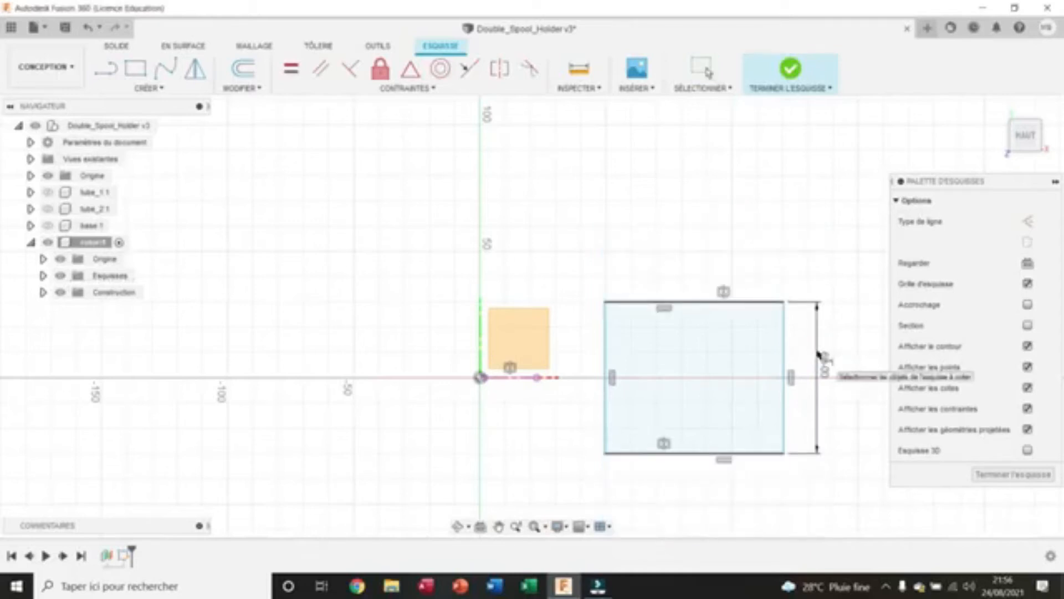
{"action": "left_click", "coordinate": [785, 351]}
{"action": "left_click", "coordinate": [604, 350]}
{"action": "left_click", "coordinate": [689, 281]}
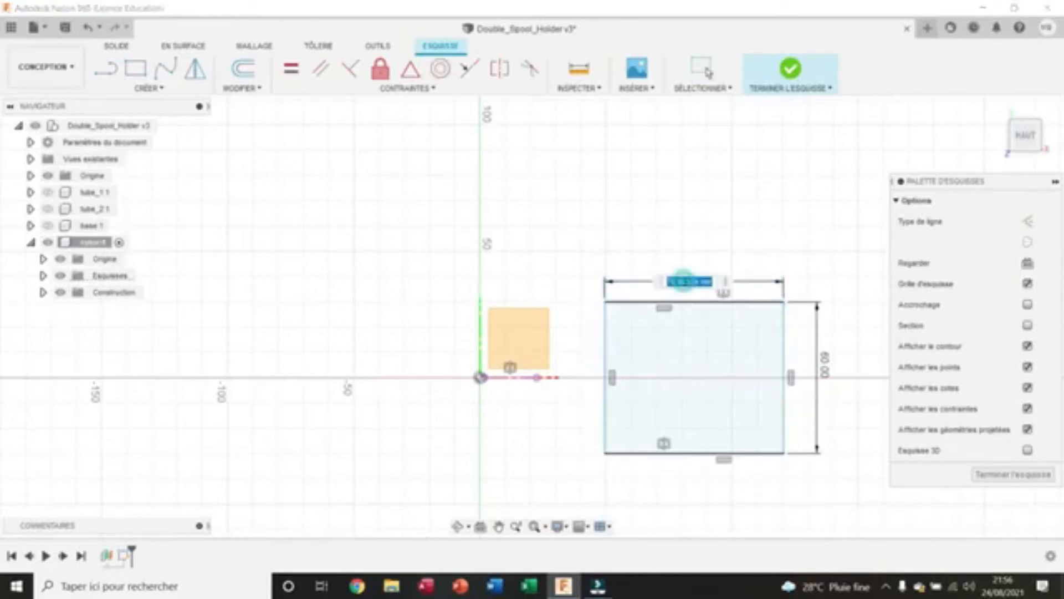
{"action": "type", "text": "27"}
{"action": "key", "text": "Return"}
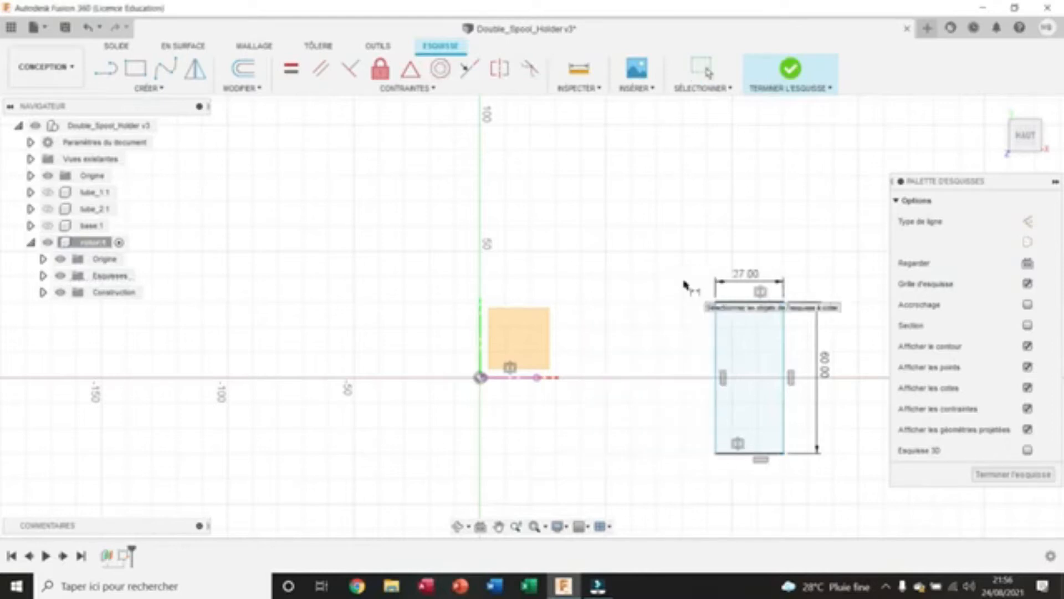
- Set the distance from the origin to the rectangle's nearer vertical edge to 70 mm
{"action": "left_click", "coordinate": [715, 336]}
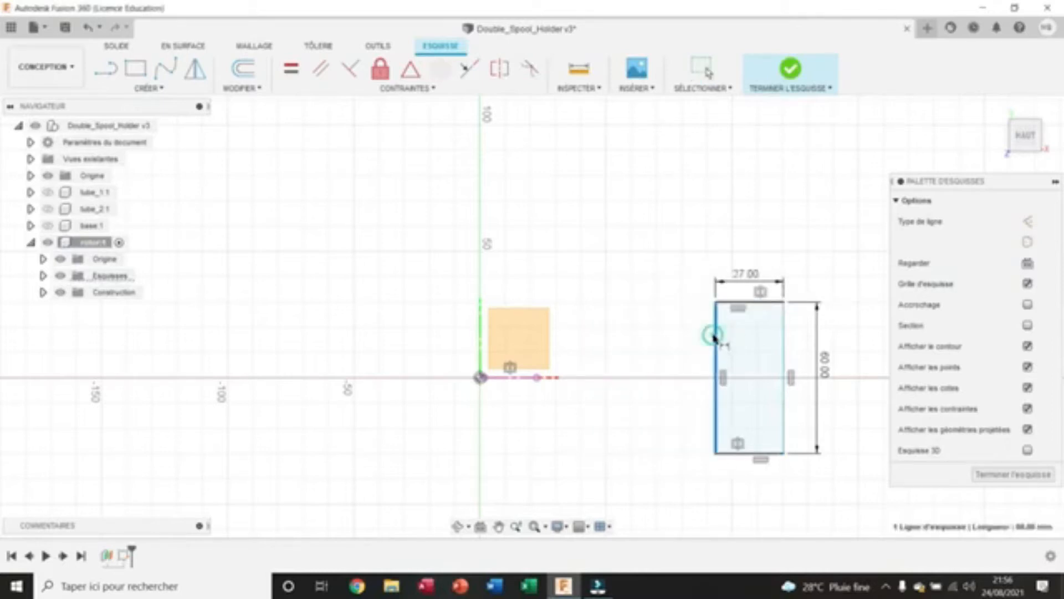
{"action": "left_click", "coordinate": [481, 378]}
{"action": "left_click", "coordinate": [521, 407]}
{"action": "type", "text": "70"}
{"action": "key", "text": "Return"}
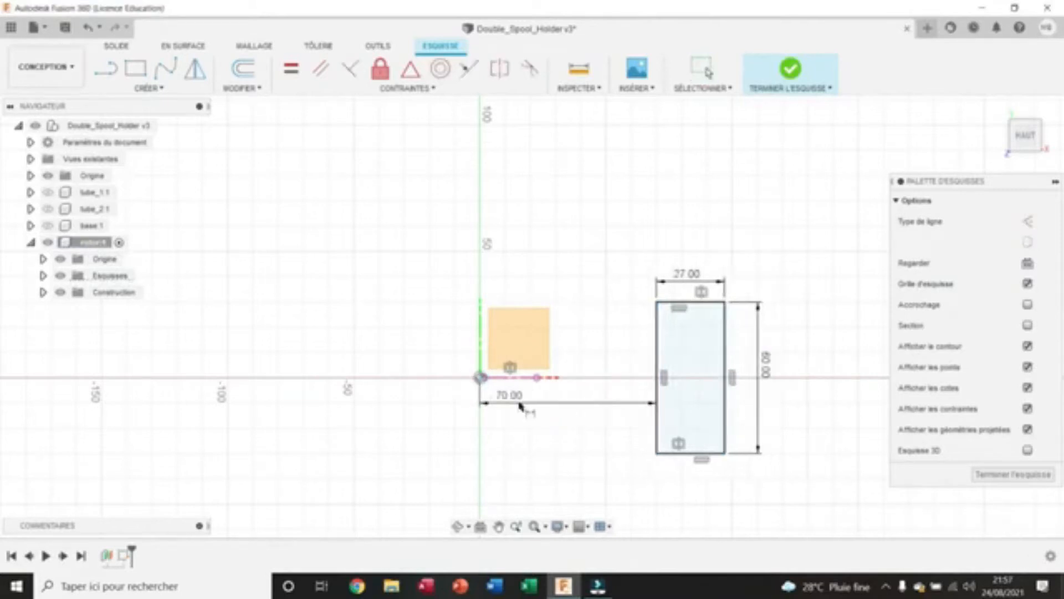
- Draw a vertical construction line joining the midpoints of the rectangle's two short edges
{"action": "scroll", "coordinate": [522, 406], "scroll_direction": "up", "scroll_amount": 3}
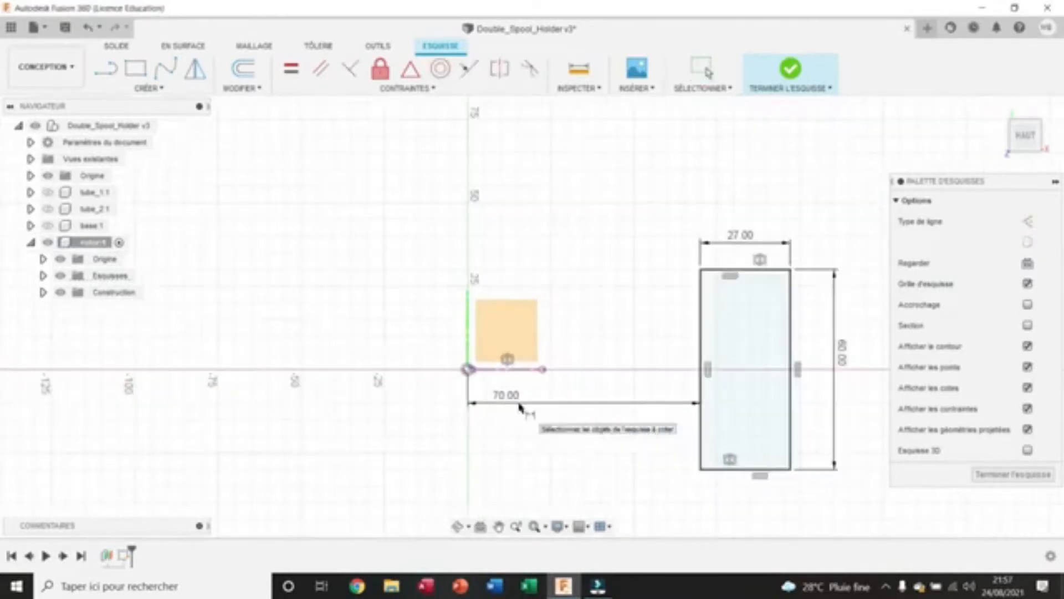
{"action": "middle_click_drag", "start_coordinate": [732, 417], "coordinate": [521, 432]}
{"action": "scroll", "coordinate": [521, 432], "scroll_direction": "up", "scroll_amount": 3}
{"action": "middle_click_drag", "start_coordinate": [722, 475], "coordinate": [706, 427]}
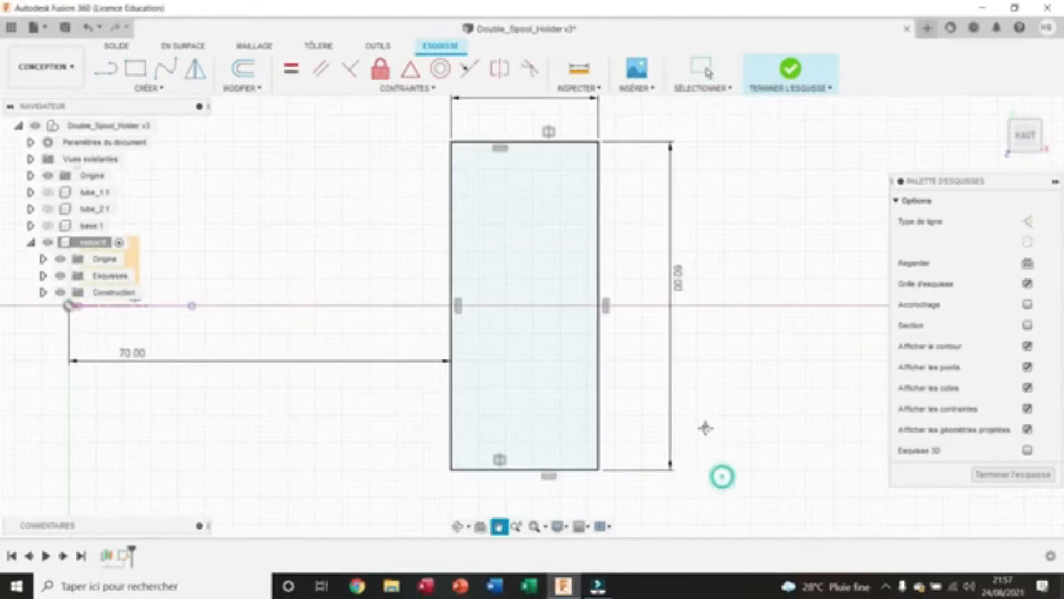
{"action": "key", "text": "l"}
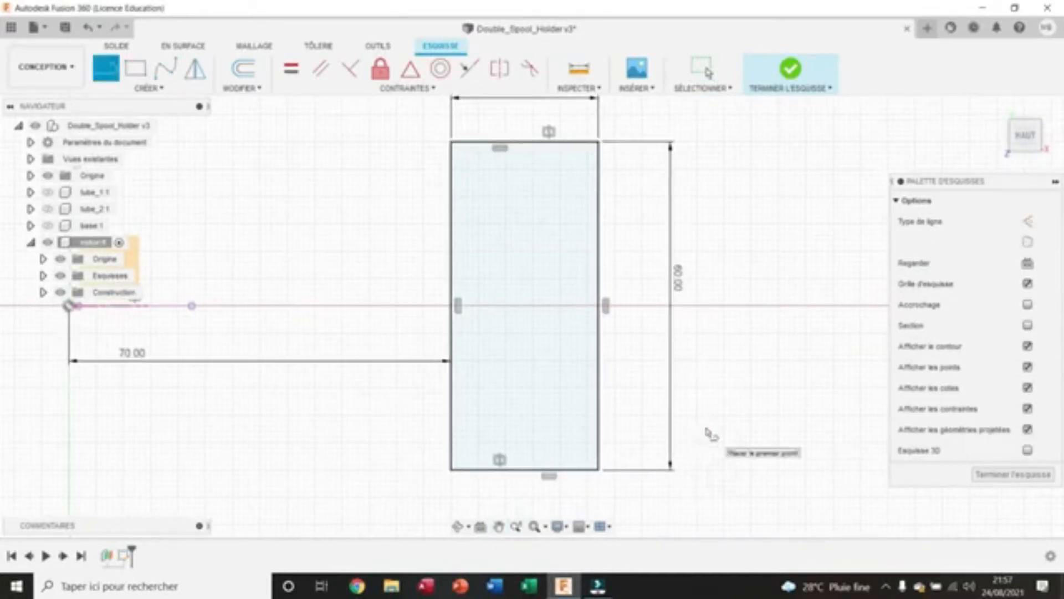
{"action": "left_click", "coordinate": [524, 143]}
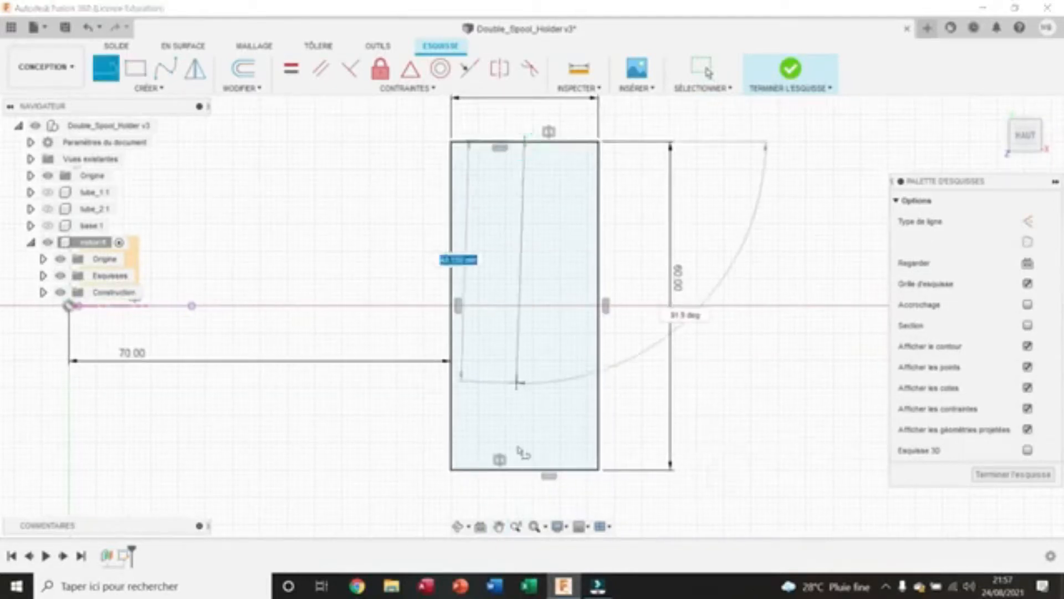
{"action": "left_click", "coordinate": [524, 469]}
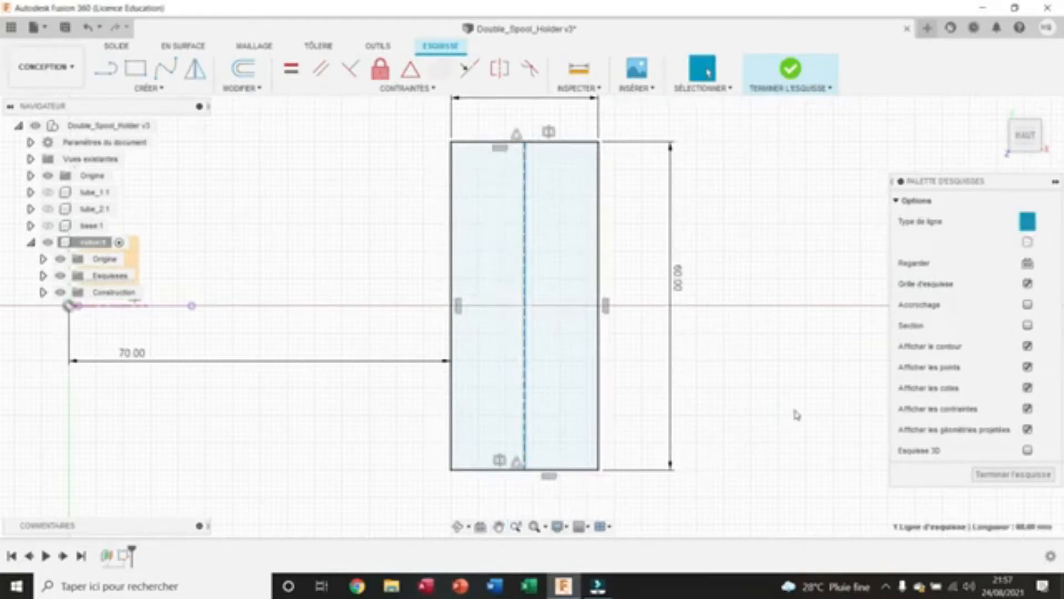
{"action": "left_click", "coordinate": [794, 413]}
- Draw a 22 mm diameter circle centred on the construction line in the rectangle's upper half
{"action": "key", "text": "c"}
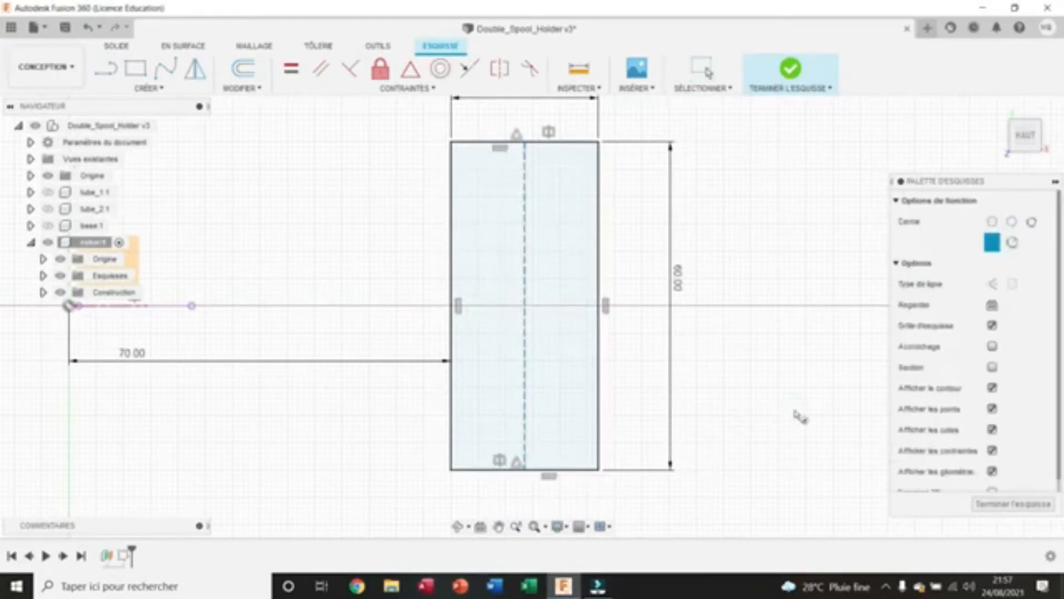
{"action": "left_click", "coordinate": [525, 247]}
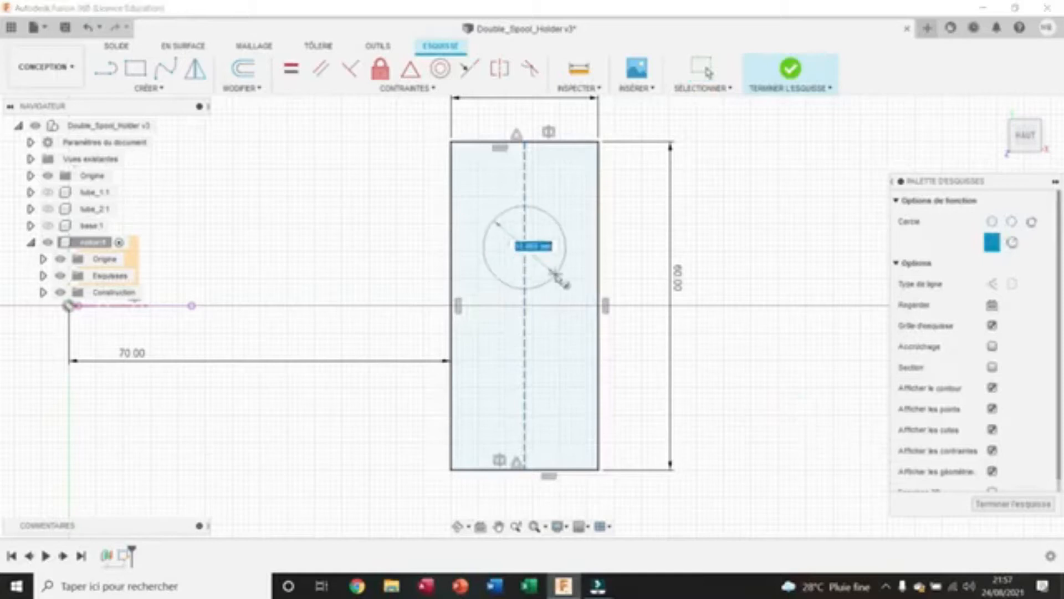
{"action": "type", "text": "27"}
{"action": "key", "text": "Return"}
{"action": "key", "text": "Escape"}
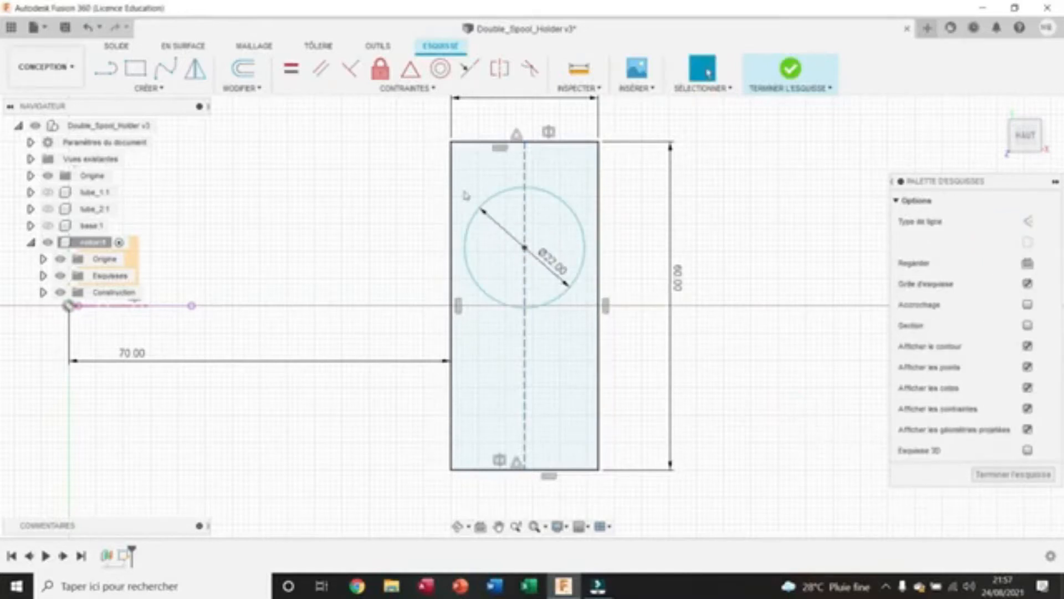
- Align the circle's centre horizontally with the sketch origin and finish the sketch
{"action": "left_click", "coordinate": [407, 88]}
{"action": "left_click", "coordinate": [335, 105]}
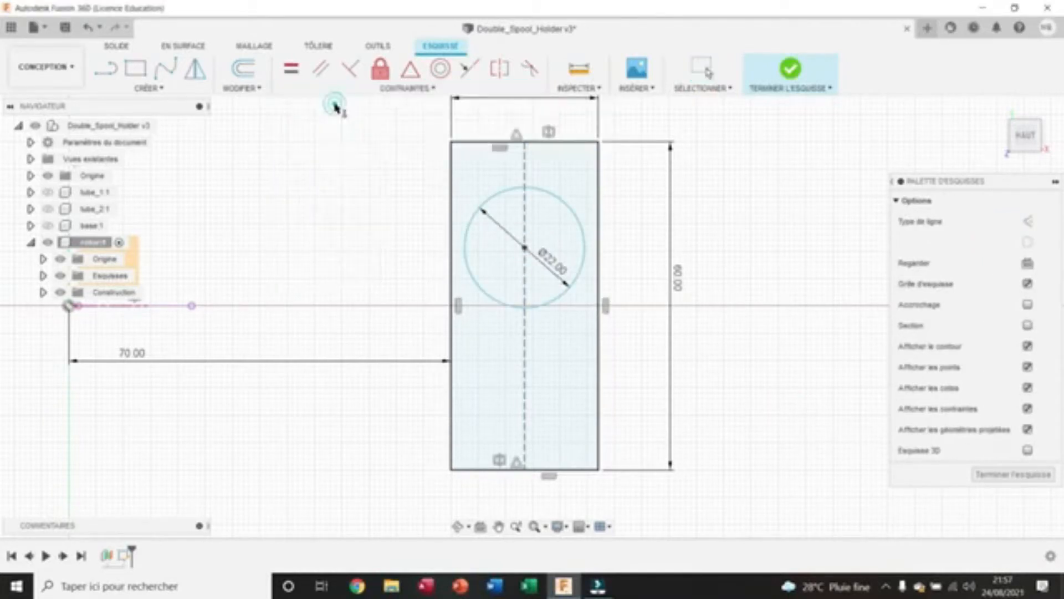
{"action": "left_click", "coordinate": [524, 248]}
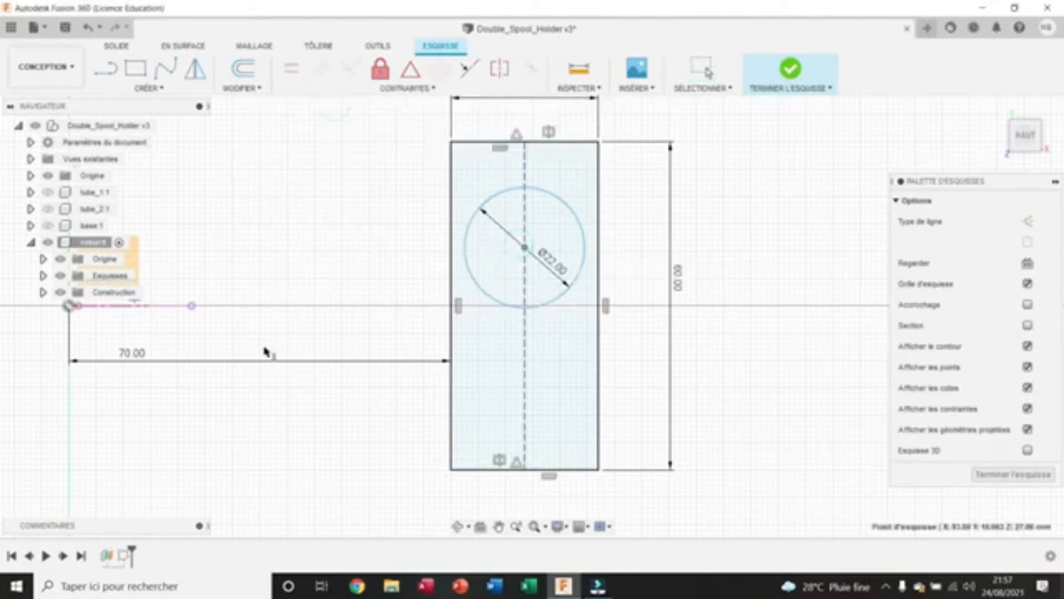
{"action": "left_click", "coordinate": [70, 306]}
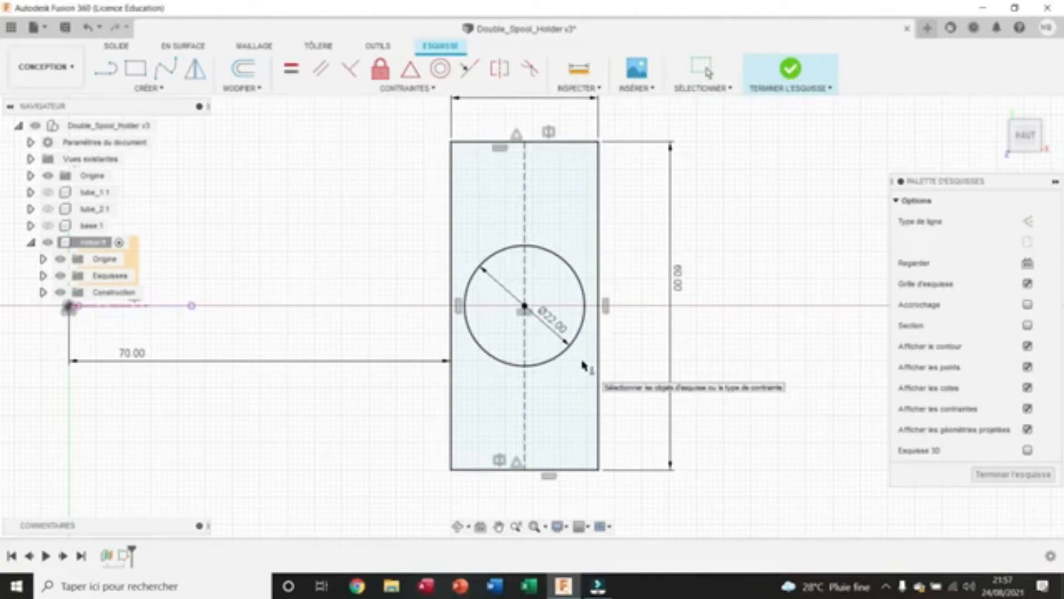
{"action": "left_click", "coordinate": [790, 68]}
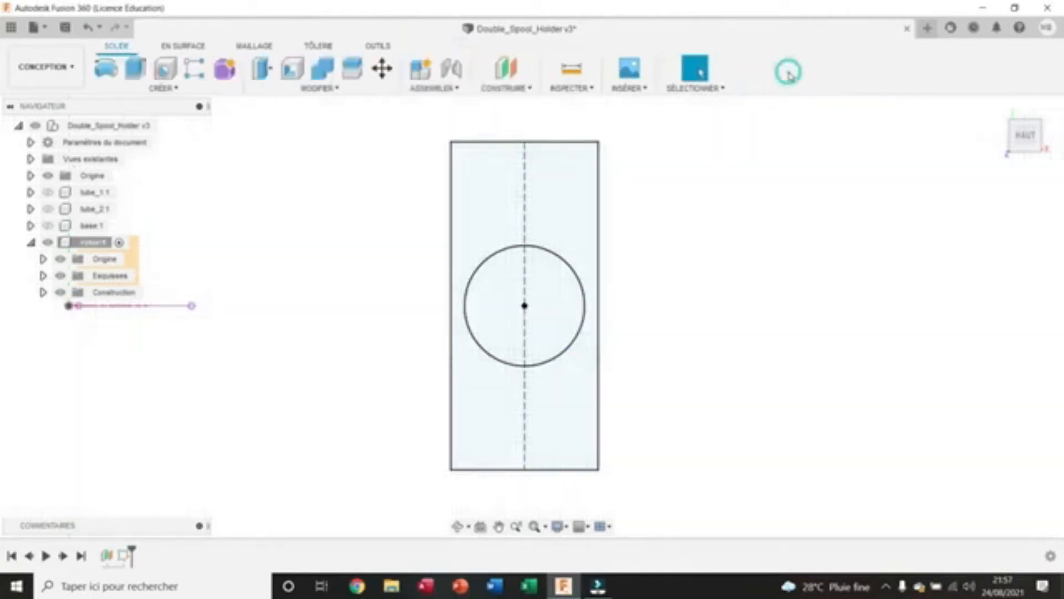
- Extrude the full rectangle, including the circle area, 27 mm upward as a new body
{"action": "left_click", "coordinate": [1000, 110]}
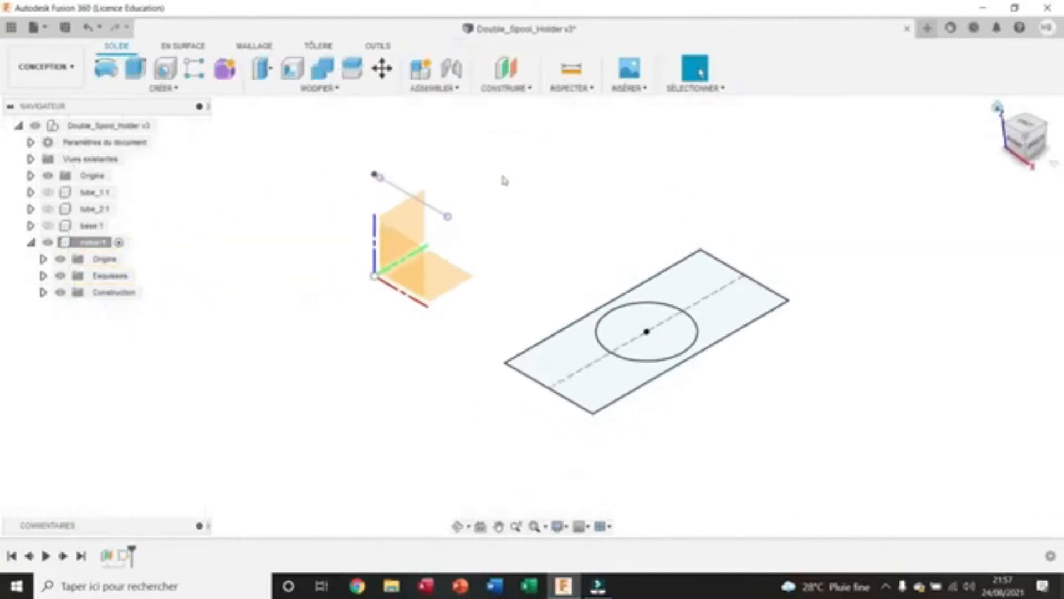
{"action": "left_click", "coordinate": [135, 68]}
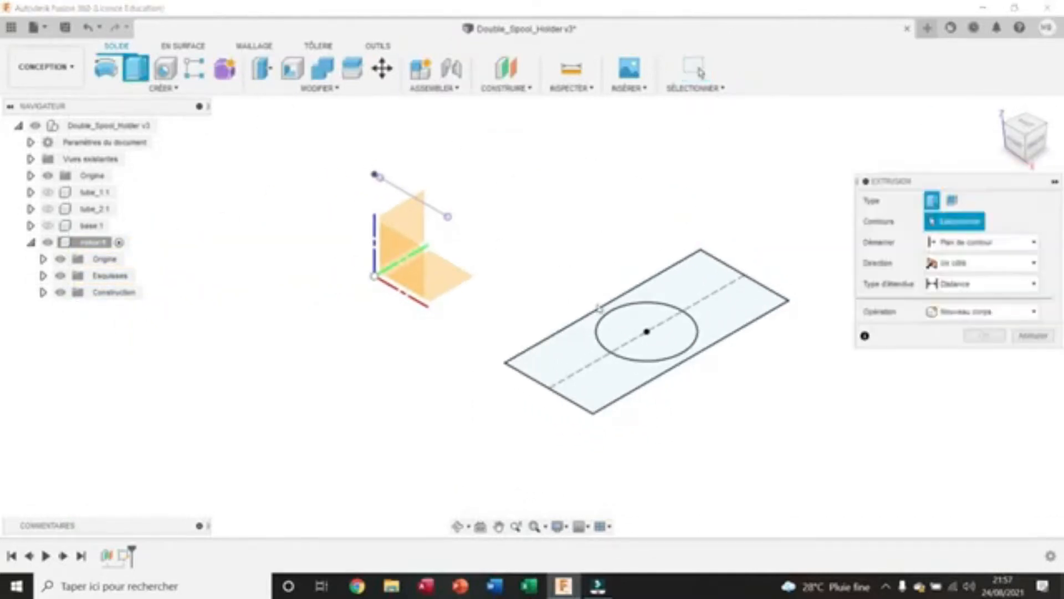
{"action": "left_click", "coordinate": [620, 328]}
{"action": "left_click", "coordinate": [565, 349]}
{"action": "type", "text": "4"}
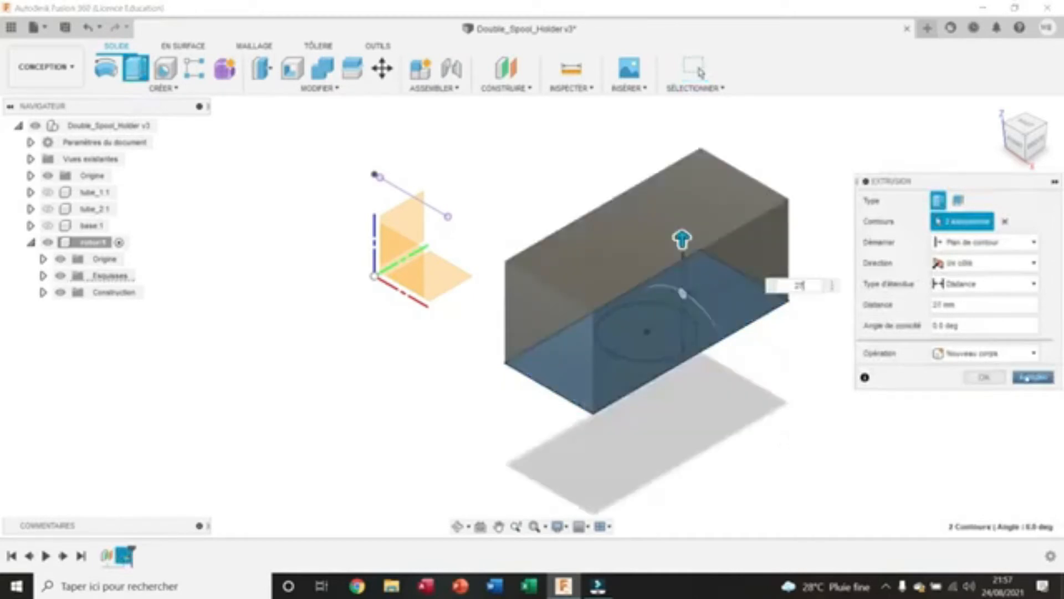
{"action": "left_click", "coordinate": [990, 379]}
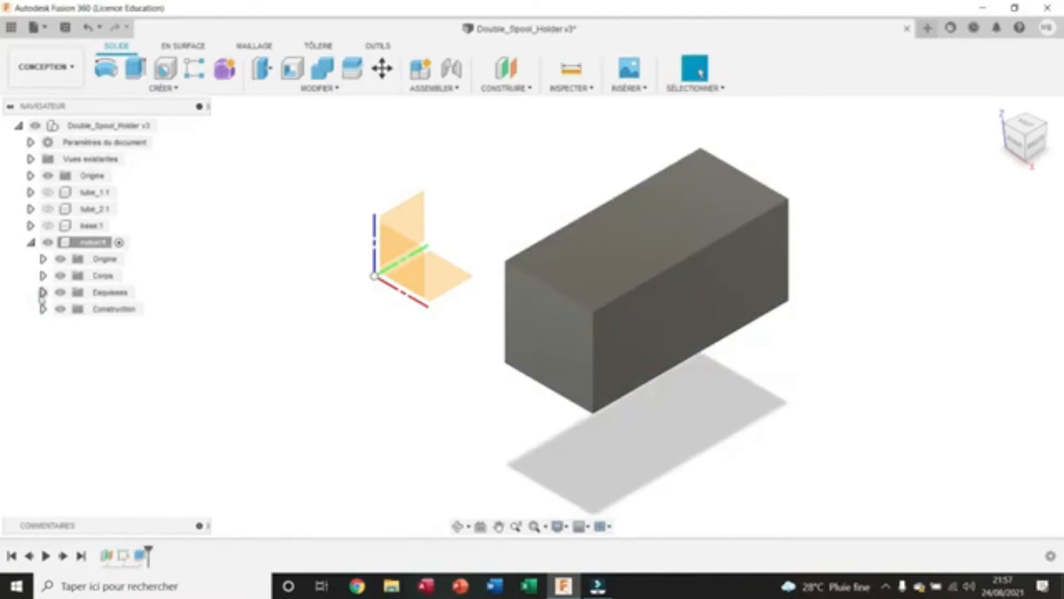
- Show the base sketch again and cut its circle 16 mm up into the block from the underside
{"action": "left_click", "coordinate": [43, 293]}
{"action": "left_click", "coordinate": [73, 310]}
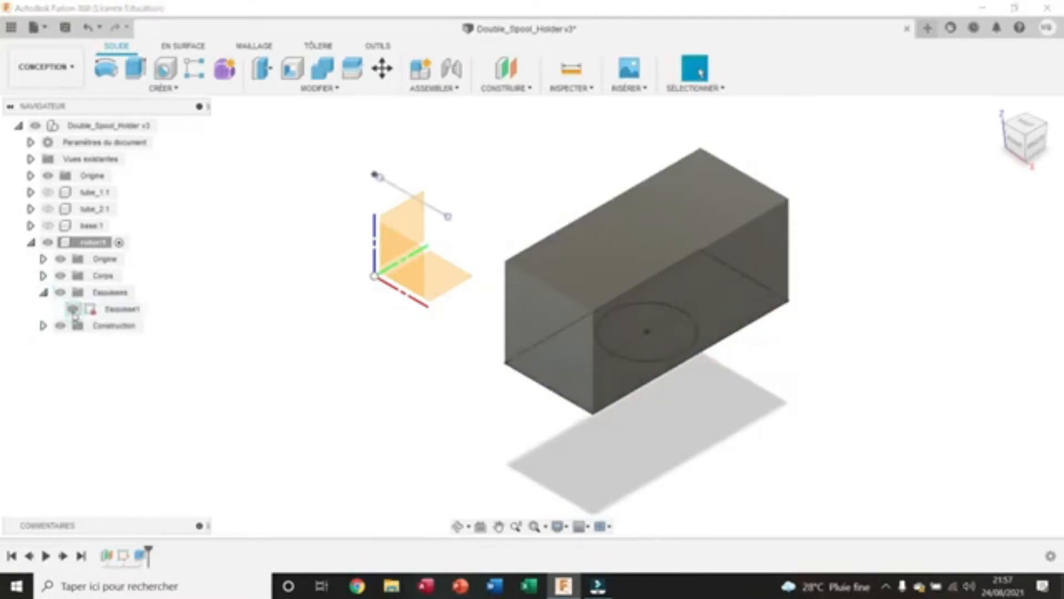
{"action": "left_click", "coordinate": [136, 68]}
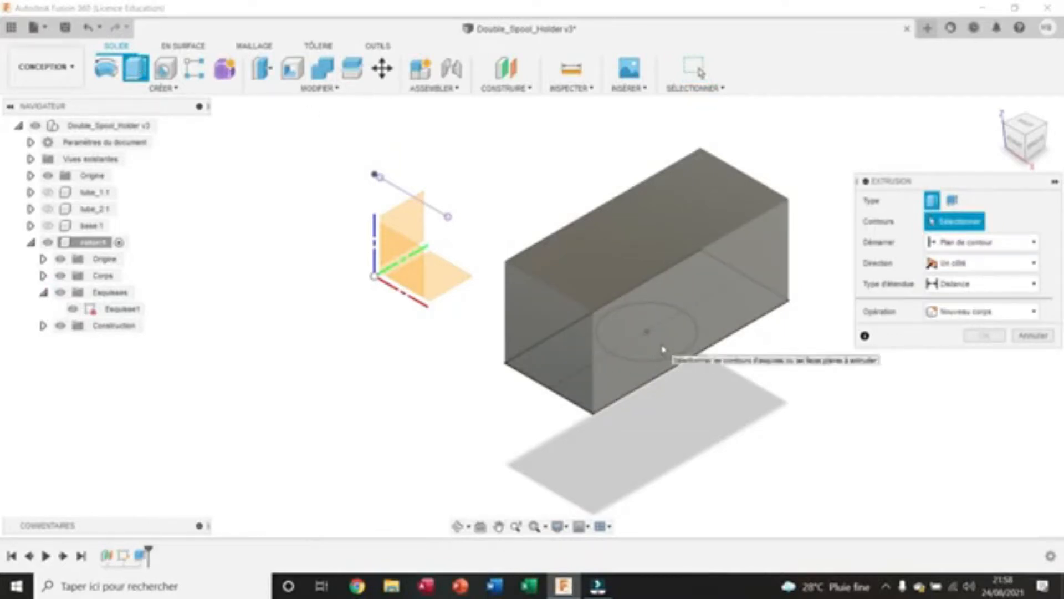
{"action": "left_click", "coordinate": [663, 348]}
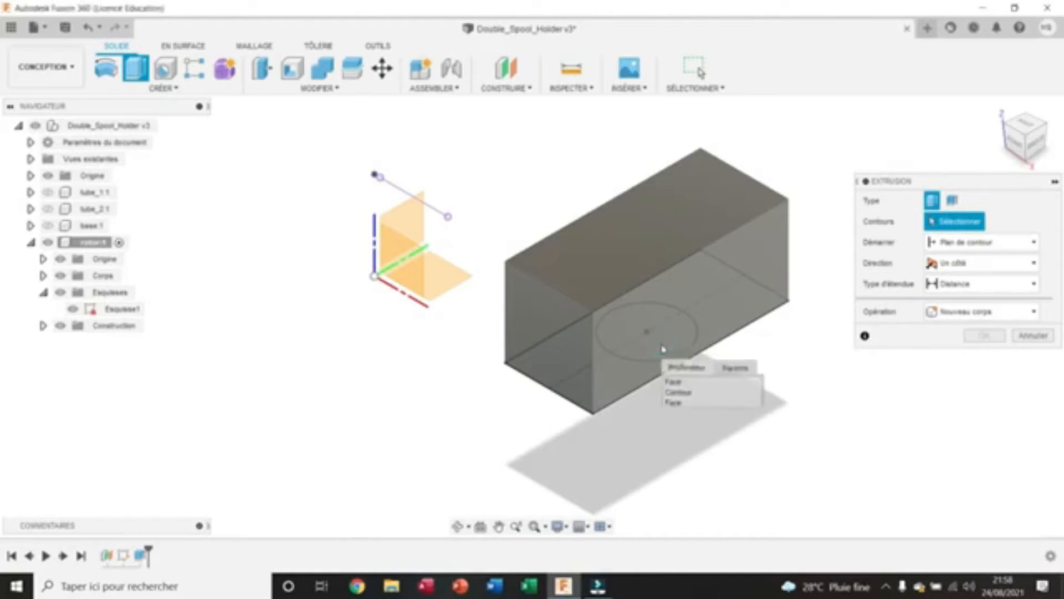
{"action": "left_click", "coordinate": [678, 392]}
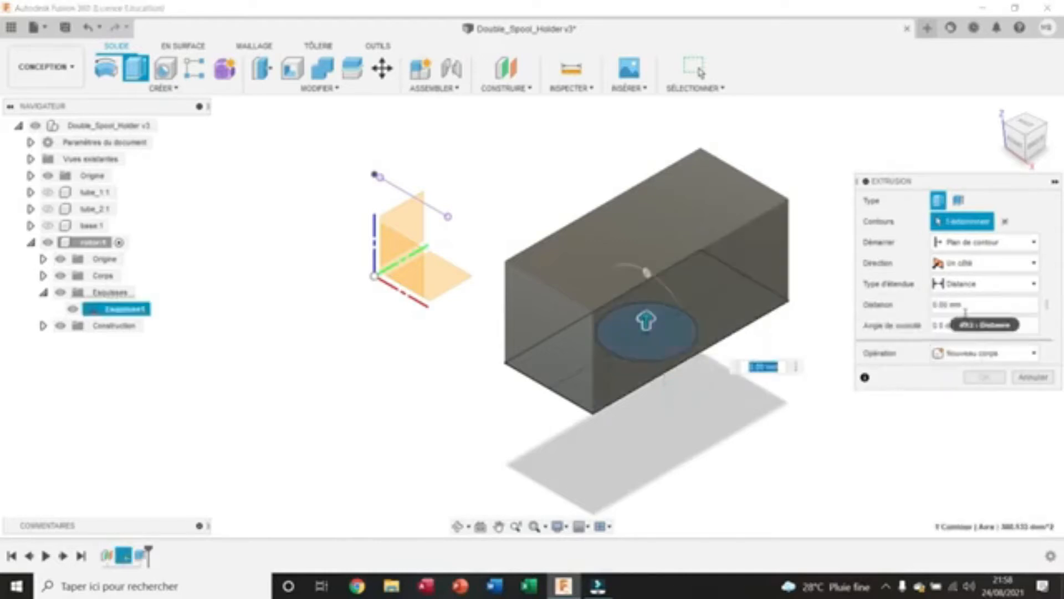
{"action": "key", "text": "BackSpace"}
{"action": "type", "text": "10"}
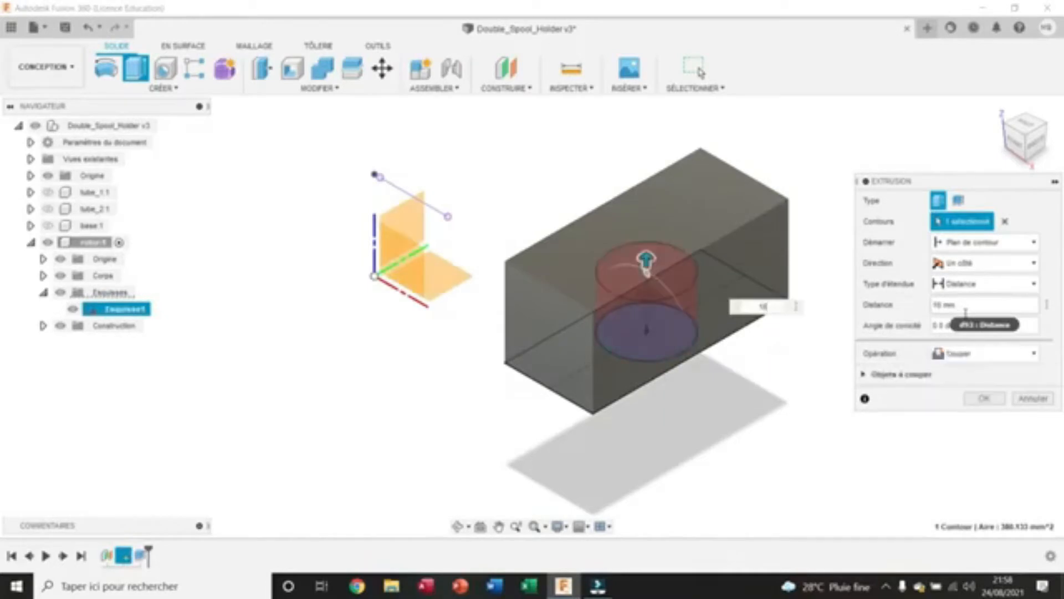
{"action": "left_click", "coordinate": [985, 399]}
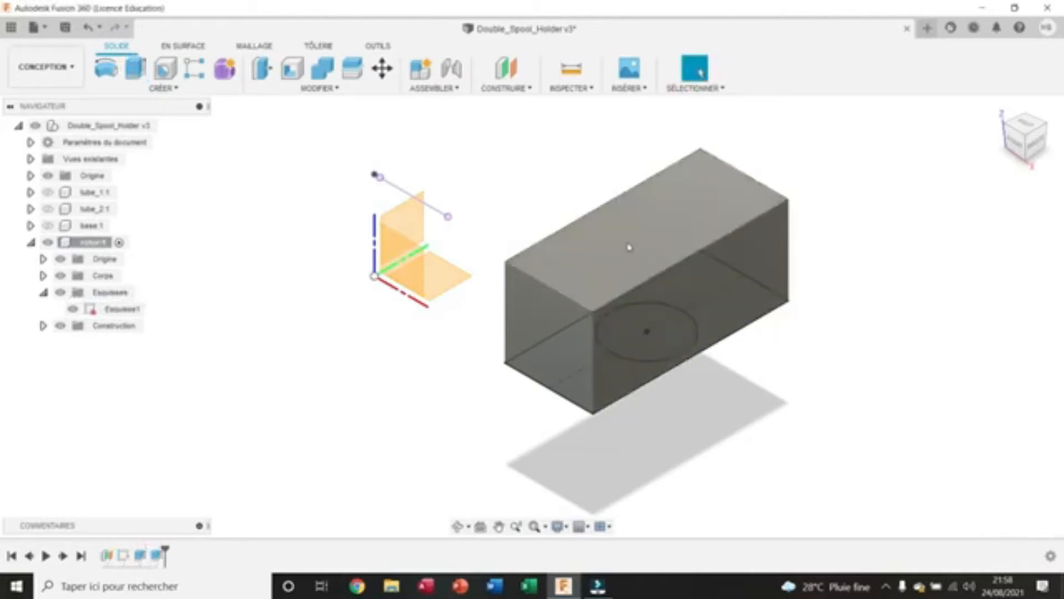
- Start a sketch on the block's upper face and draw a lengthwise construction line joining the midpoints of its short edges
{"action": "left_click", "coordinate": [629, 248]}
{"action": "right_click", "coordinate": [629, 247]}
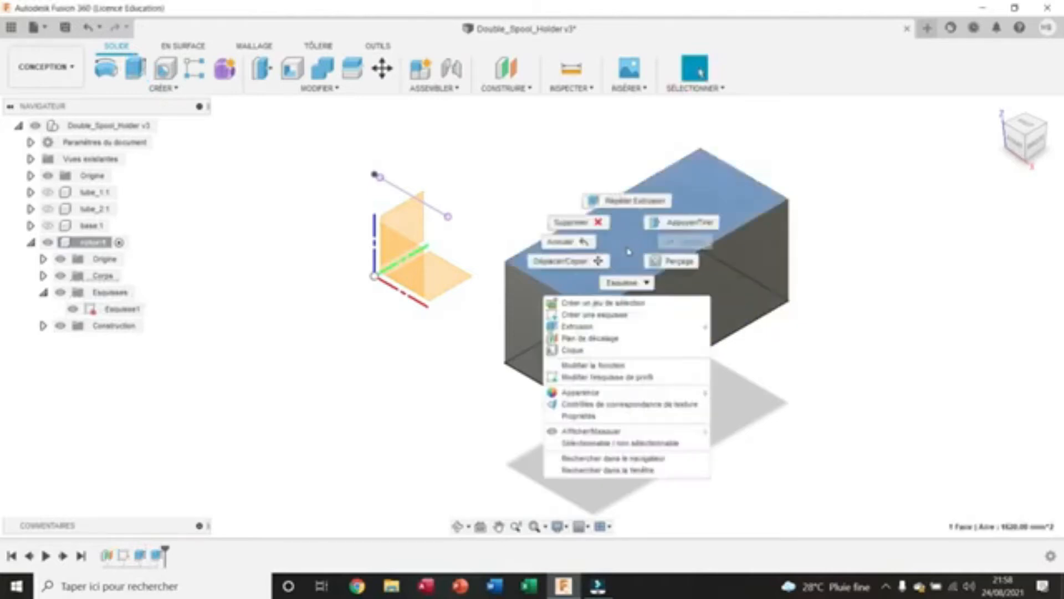
{"action": "left_click", "coordinate": [600, 319]}
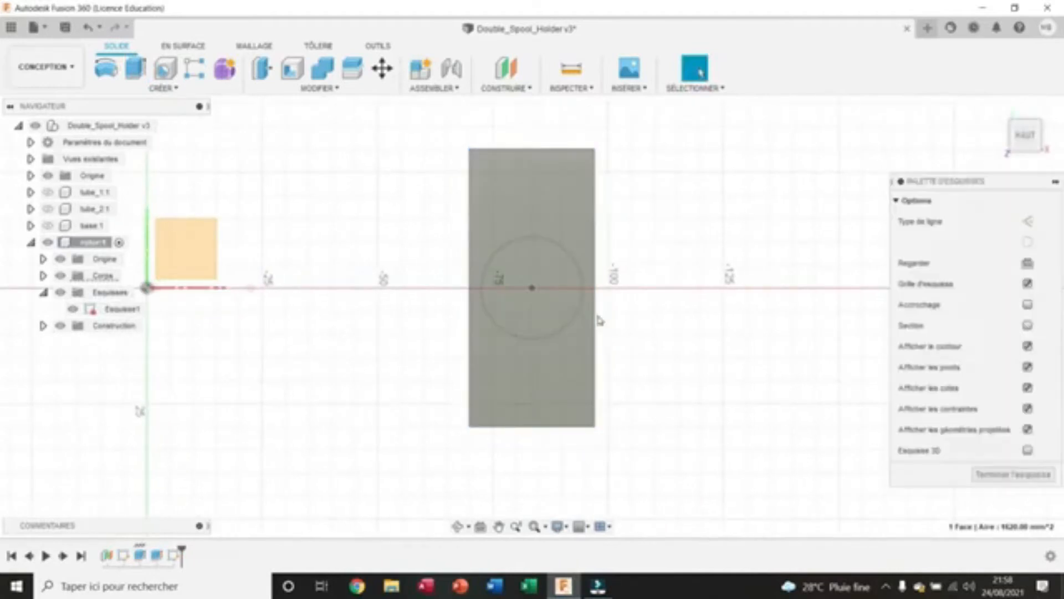
{"action": "key", "text": "l"}
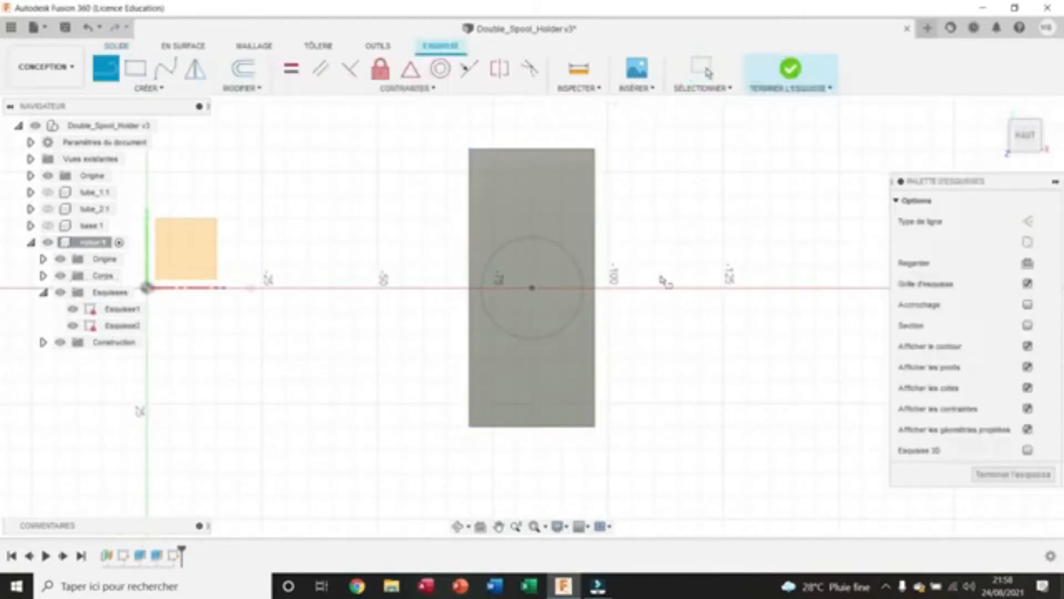
{"action": "left_click", "coordinate": [532, 148]}
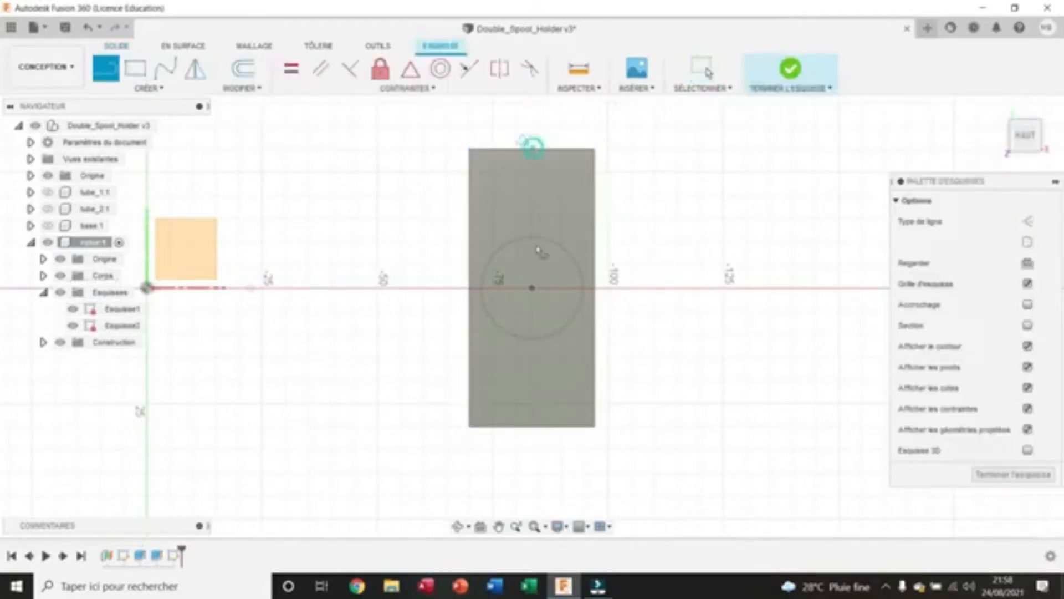
{"action": "left_click", "coordinate": [533, 427]}
{"action": "key", "text": "Escape"}
{"action": "left_click", "coordinate": [533, 388]}
{"action": "key", "text": "x"}
{"action": "key", "text": "Escape"}
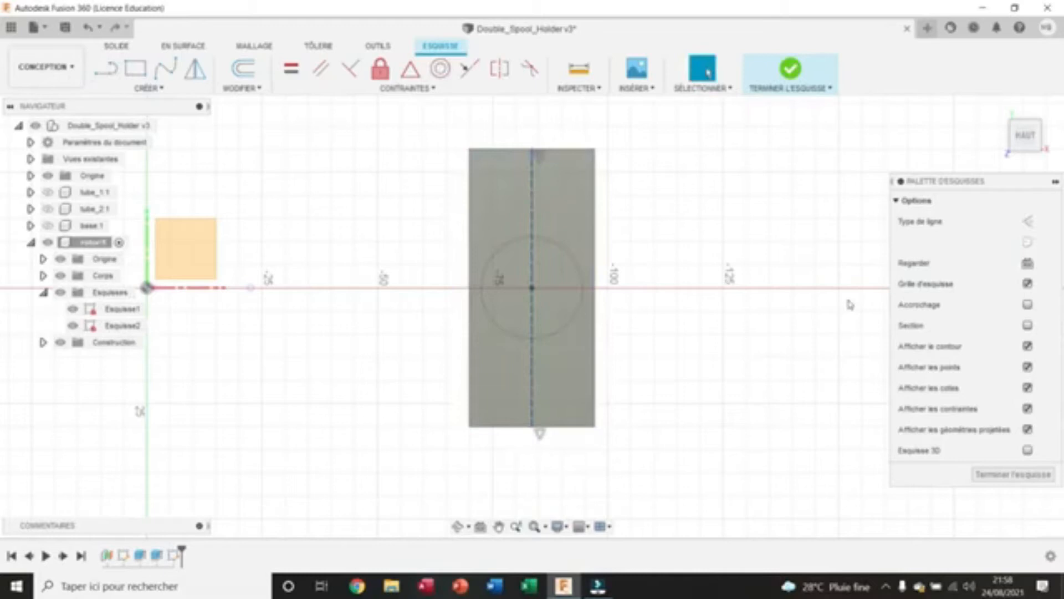
- Draw two 6 mm diameter circles centred on the construction line, one near each short edge of the block
{"action": "key", "text": "c"}
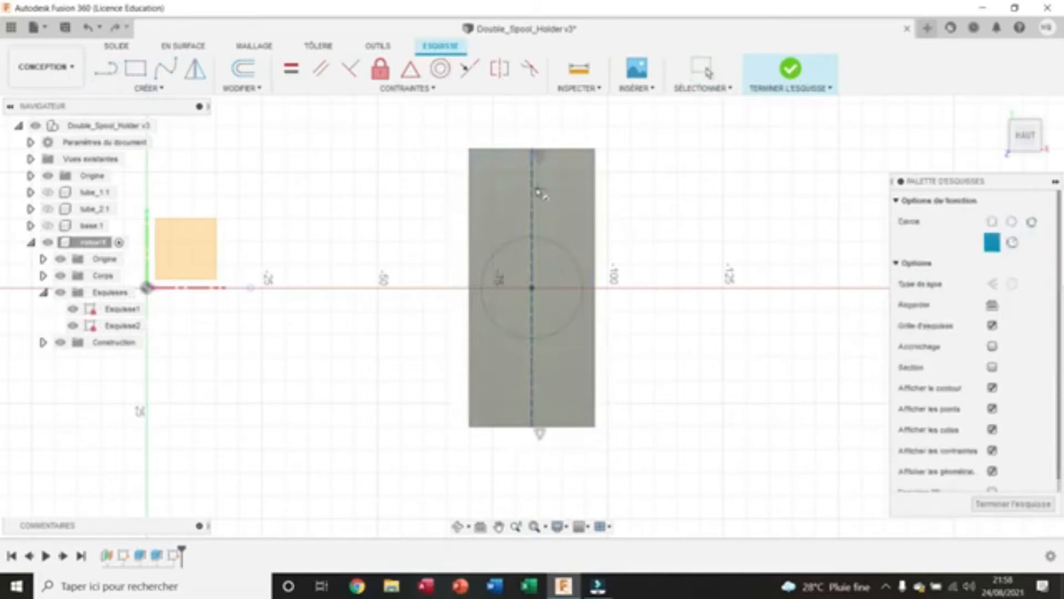
{"action": "left_click", "coordinate": [531, 186]}
{"action": "type", "text": "6"}
{"action": "key", "text": "Return"}
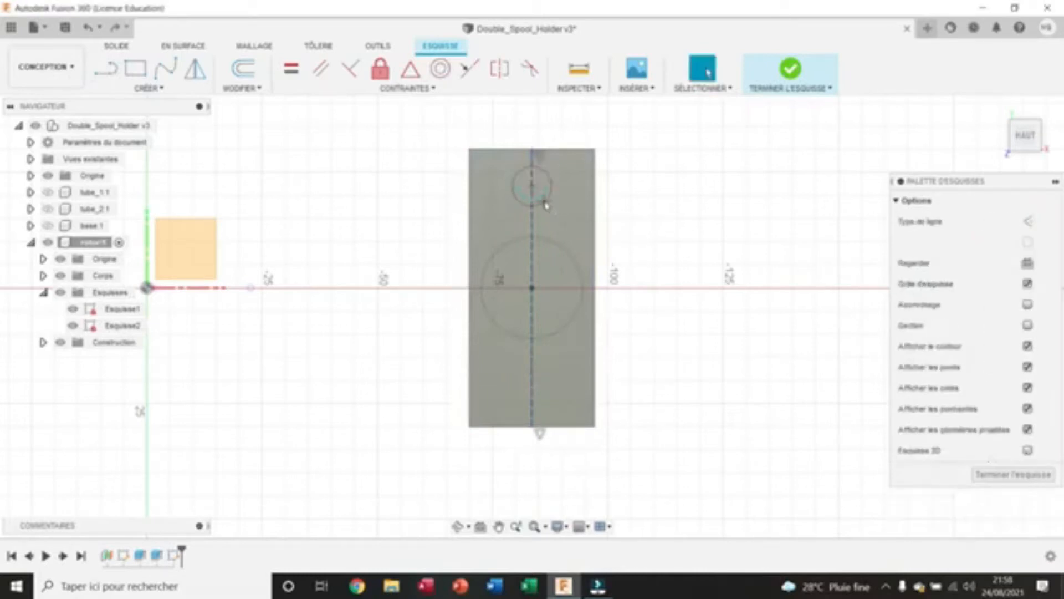
{"action": "key", "text": "c"}
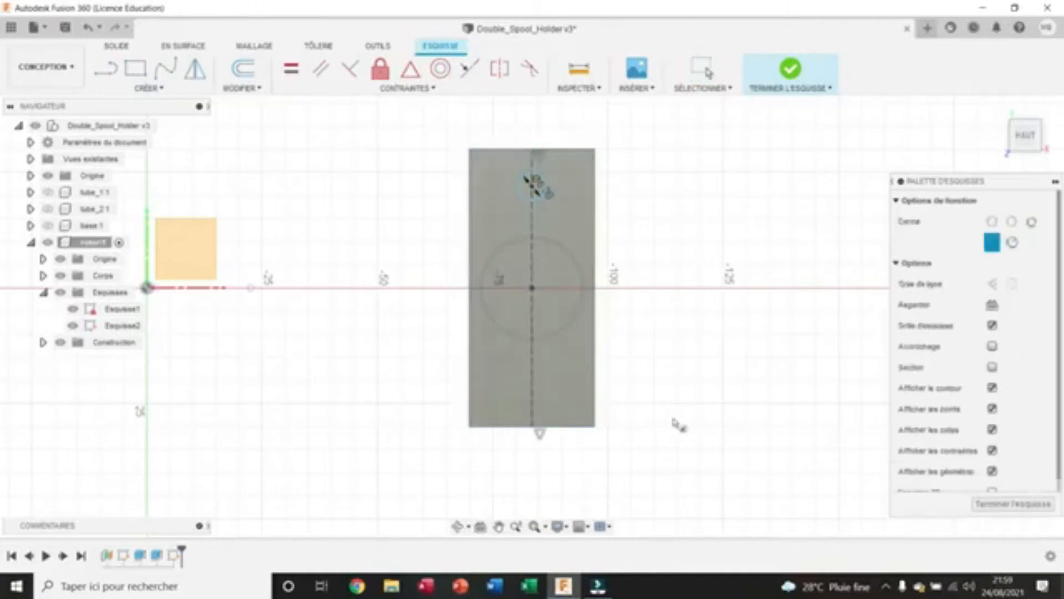
{"action": "left_click", "coordinate": [533, 374]}
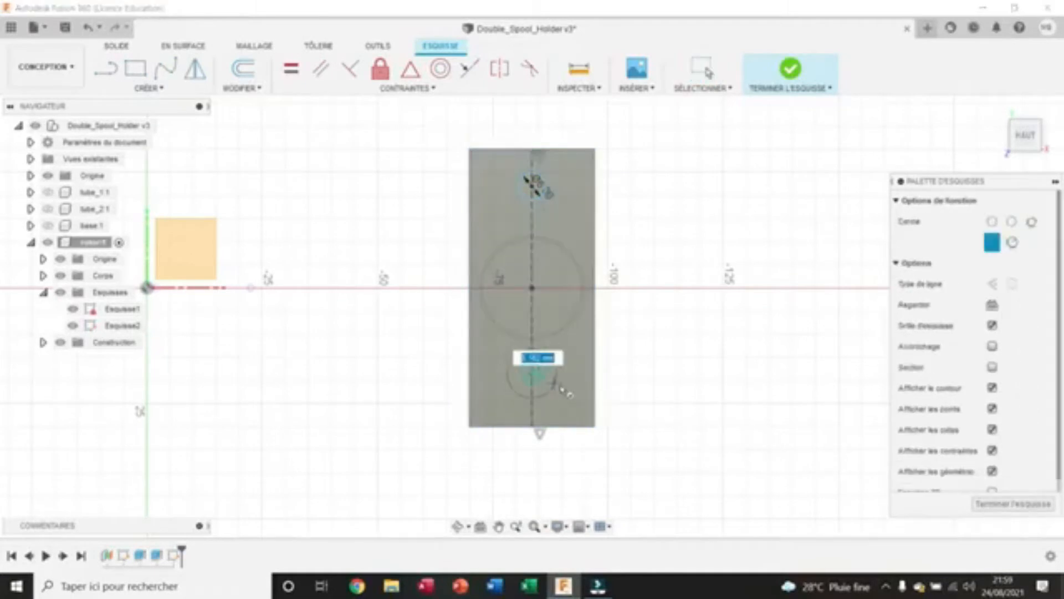
{"action": "key", "text": "Escape"}
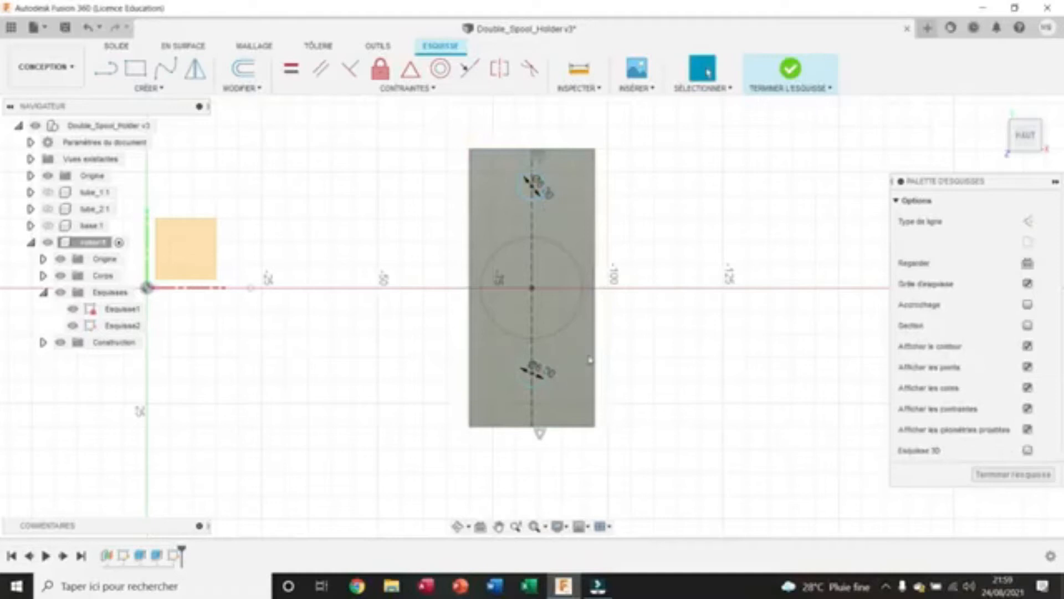
- Make the two small circles symmetric about the horizontal axis line through the sketch origin
{"action": "left_click", "coordinate": [499, 68]}
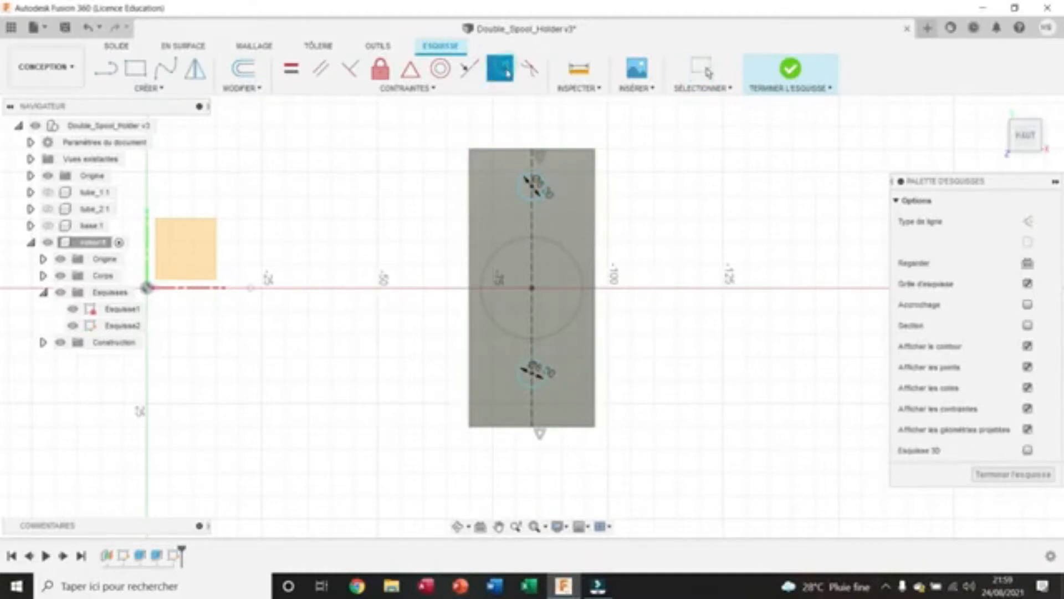
{"action": "left_click", "coordinate": [524, 200]}
{"action": "left_click", "coordinate": [526, 380]}
{"action": "left_click", "coordinate": [202, 288]}
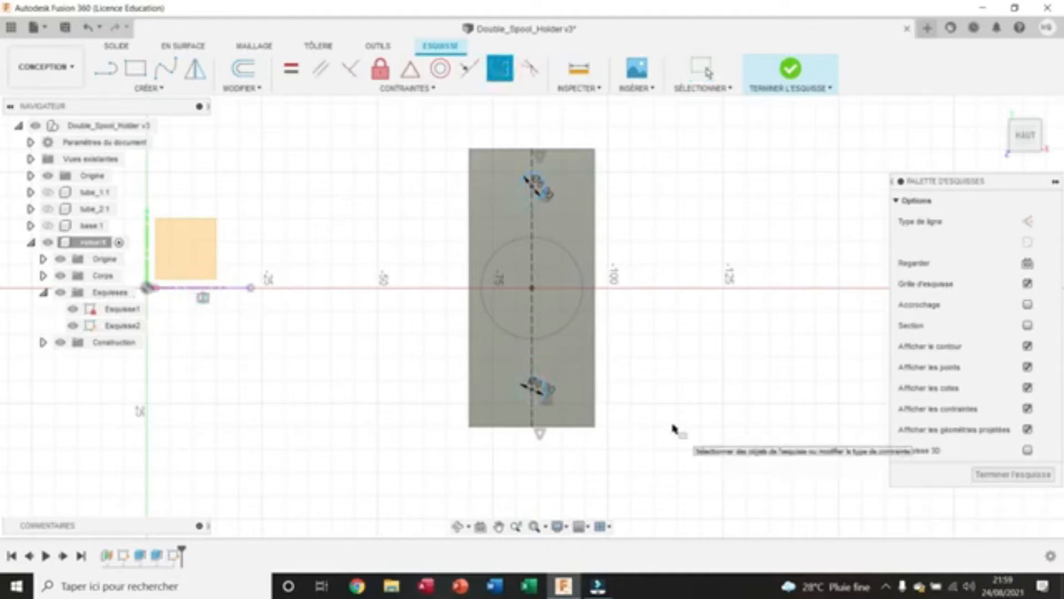
{"action": "key", "text": "Escape"}
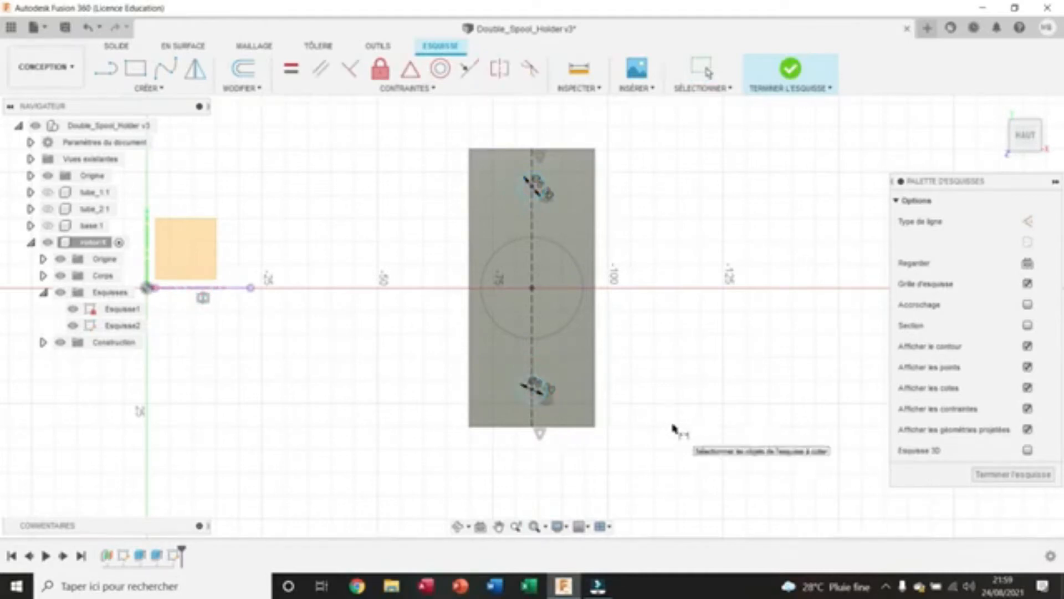
- Set the centre distance between the two small circles to 19.70 mm and finish the sketch
{"action": "left_click", "coordinate": [523, 403]}
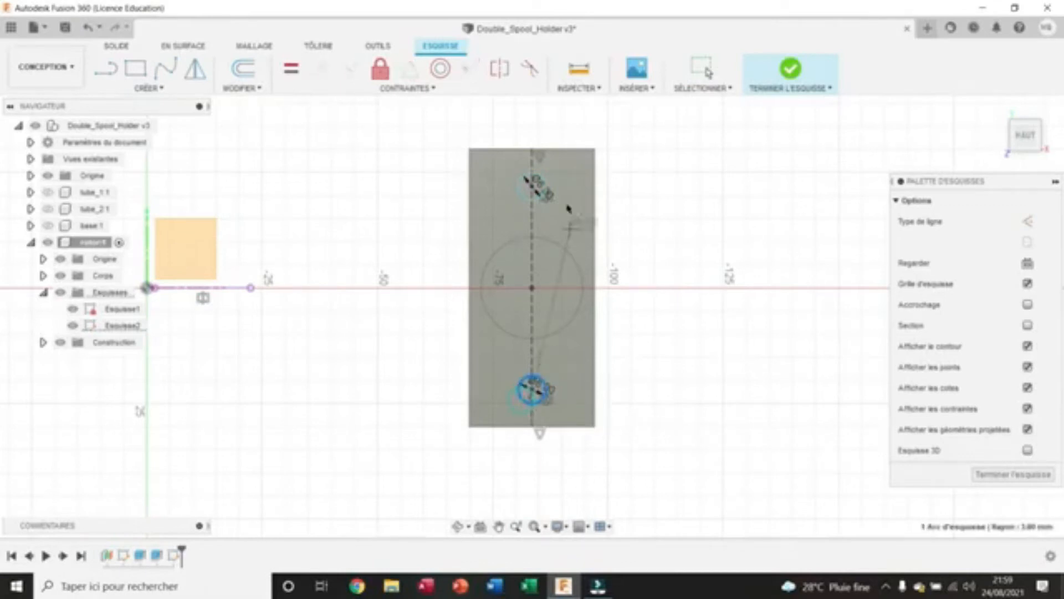
{"action": "left_click", "coordinate": [528, 179]}
{"action": "key", "text": "d"}
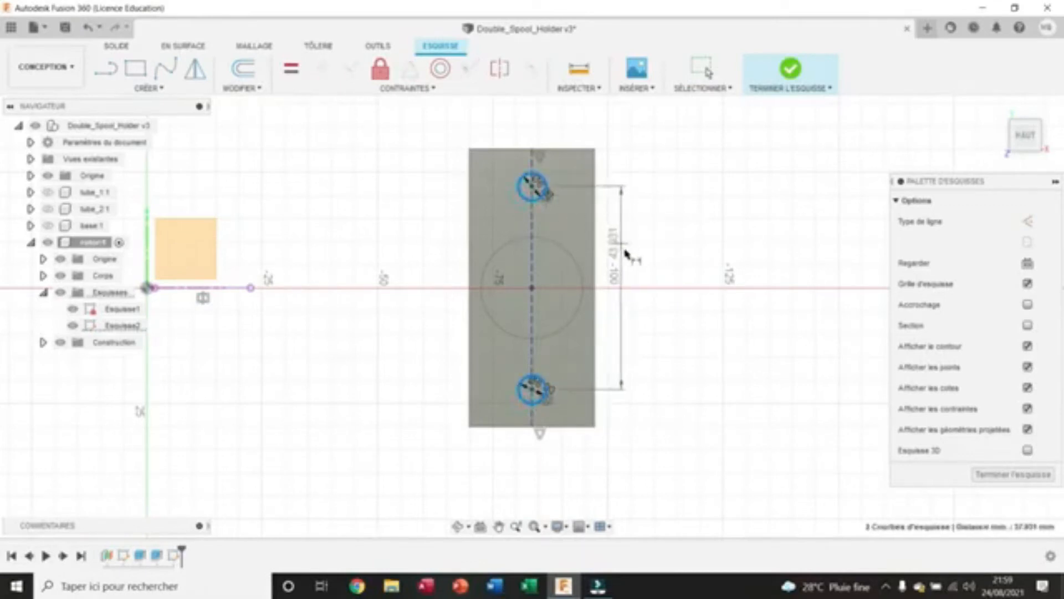
{"action": "left_click", "coordinate": [615, 218]}
{"action": "type", "text": "18"}
{"action": "key", "text": "Return"}
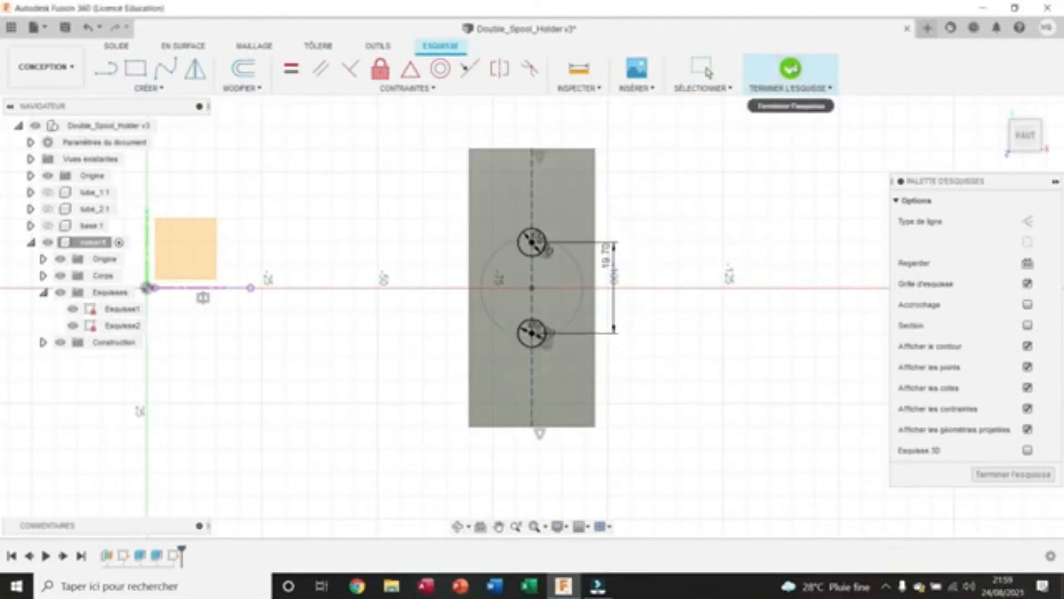
{"action": "left_click", "coordinate": [791, 68]}
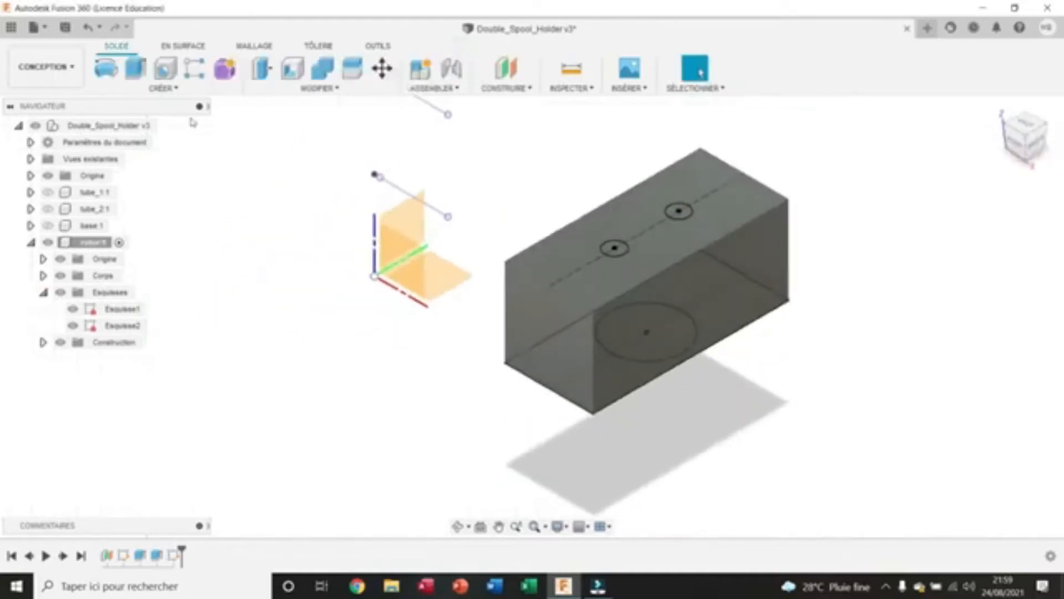
- Cut the two small circles through the block, using its underside face as the end object
{"action": "left_click", "coordinate": [135, 69]}
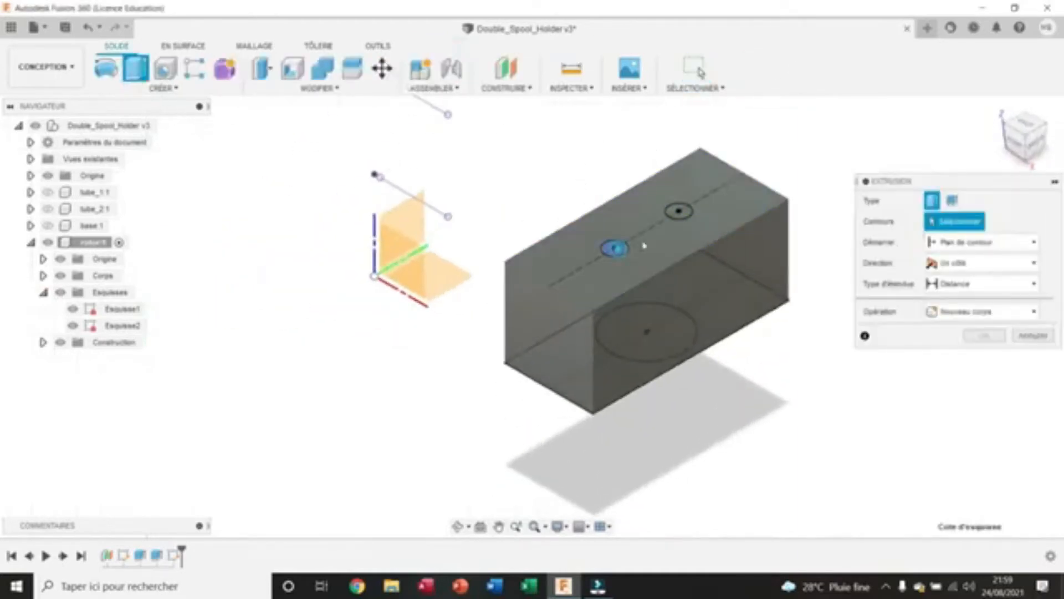
{"action": "left_click", "coordinate": [618, 250]}
{"action": "left_click", "coordinate": [679, 211]}
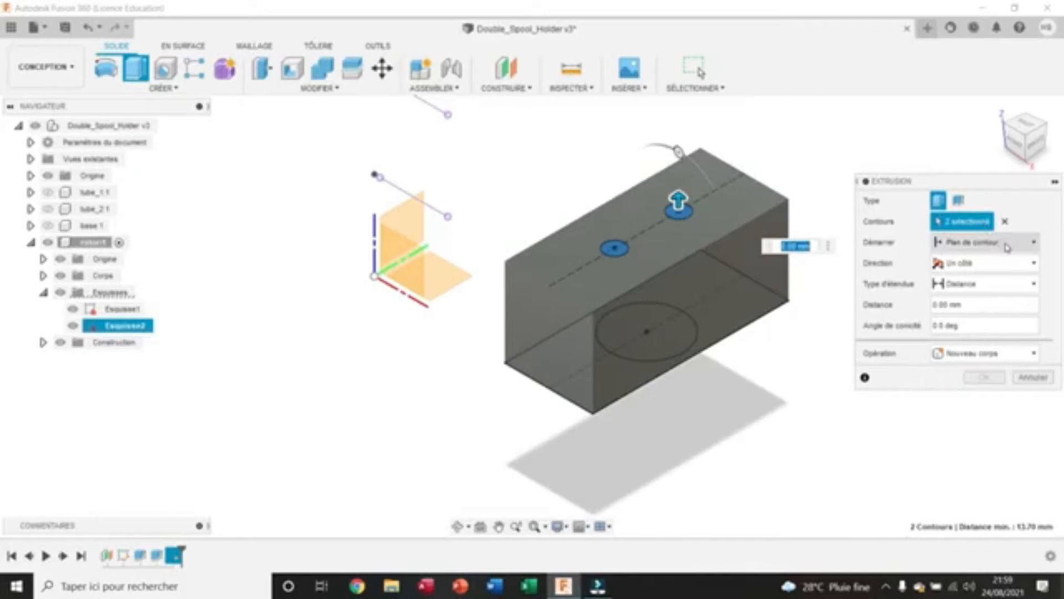
{"action": "left_click", "coordinate": [984, 284]}
{"action": "left_click", "coordinate": [983, 321]}
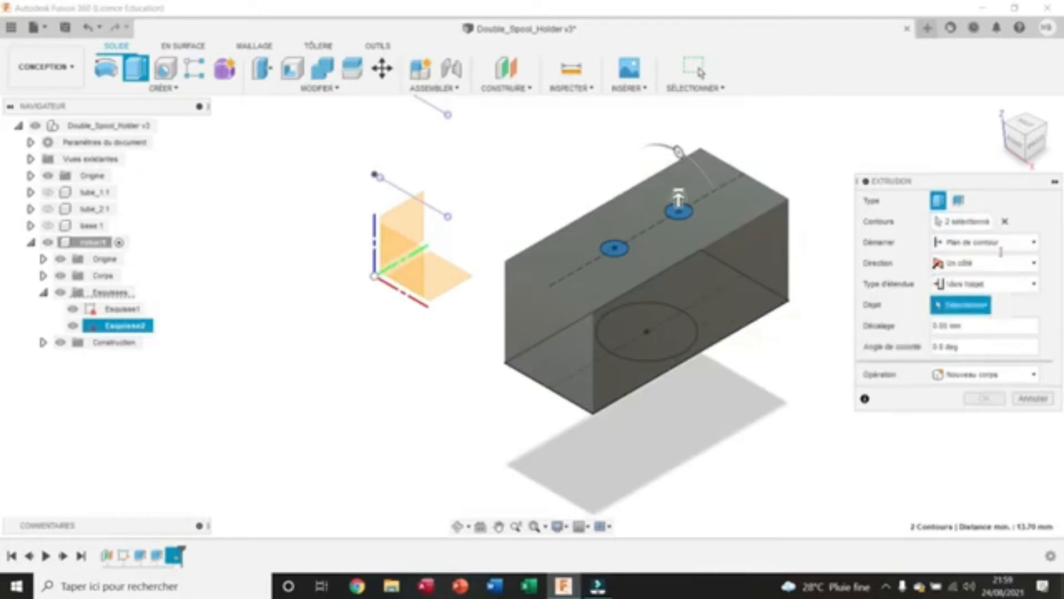
{"action": "left_click_drag", "start_coordinate": [1040, 147], "coordinate": [1020, 100]}
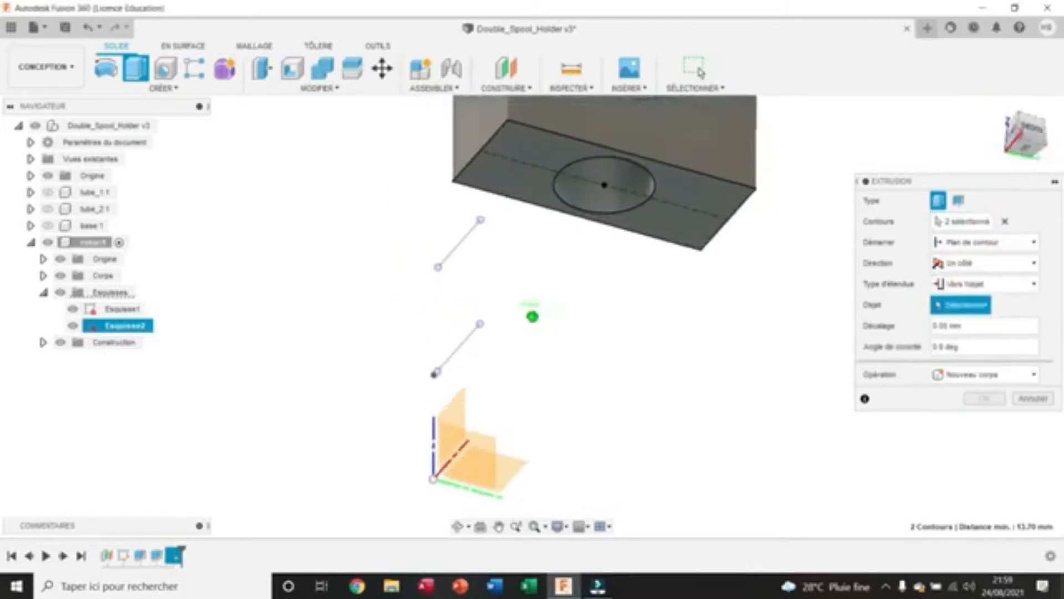
{"action": "left_click", "coordinate": [717, 200]}
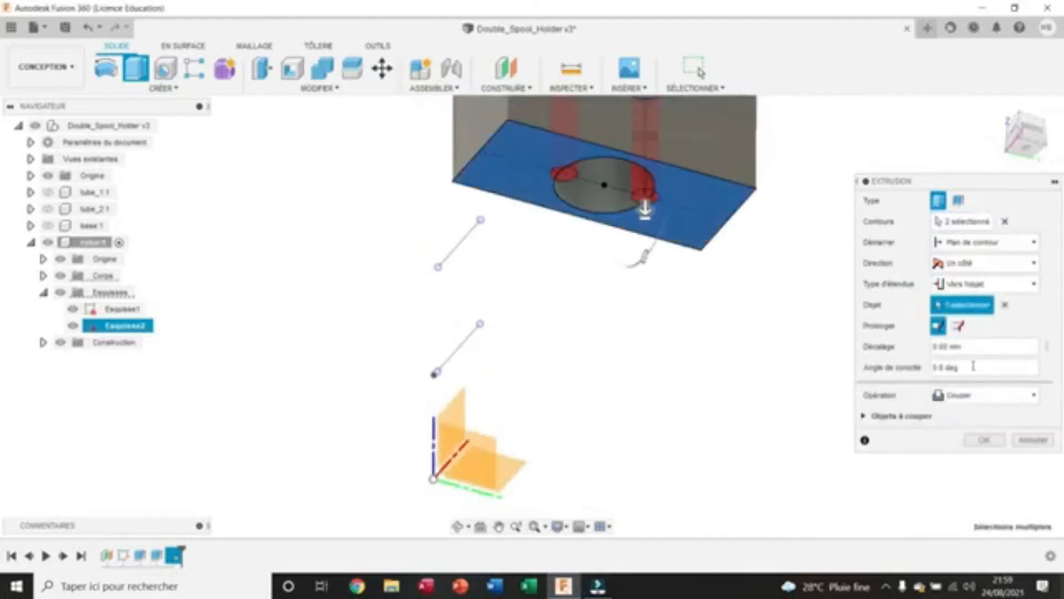
{"action": "left_click", "coordinate": [983, 441]}
- Start a sketch on the block's long side face and project that face's outline into it
{"action": "left_click", "coordinate": [998, 109]}
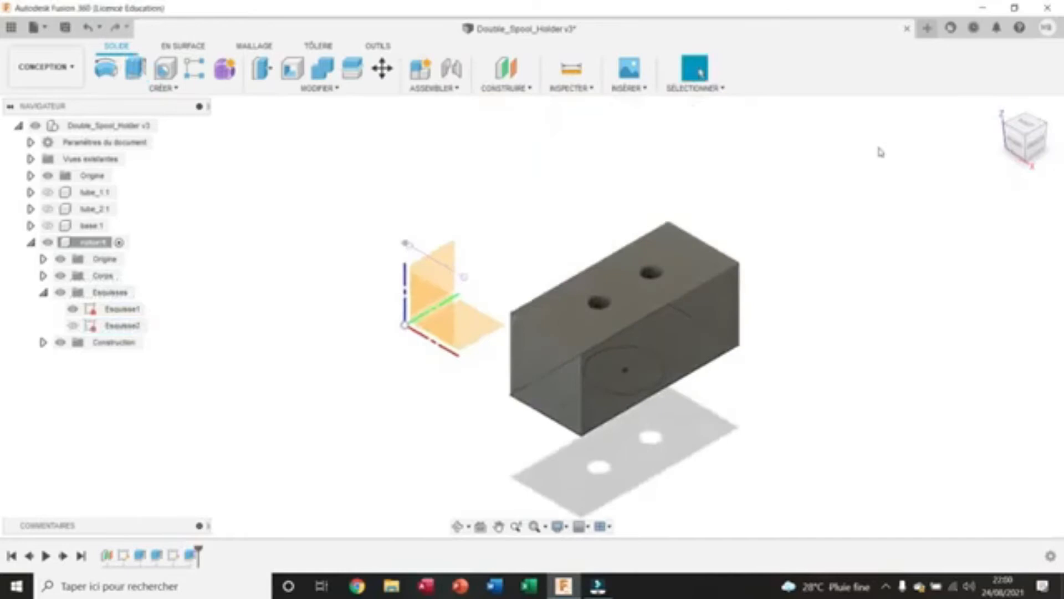
{"action": "right_click", "coordinate": [719, 301]}
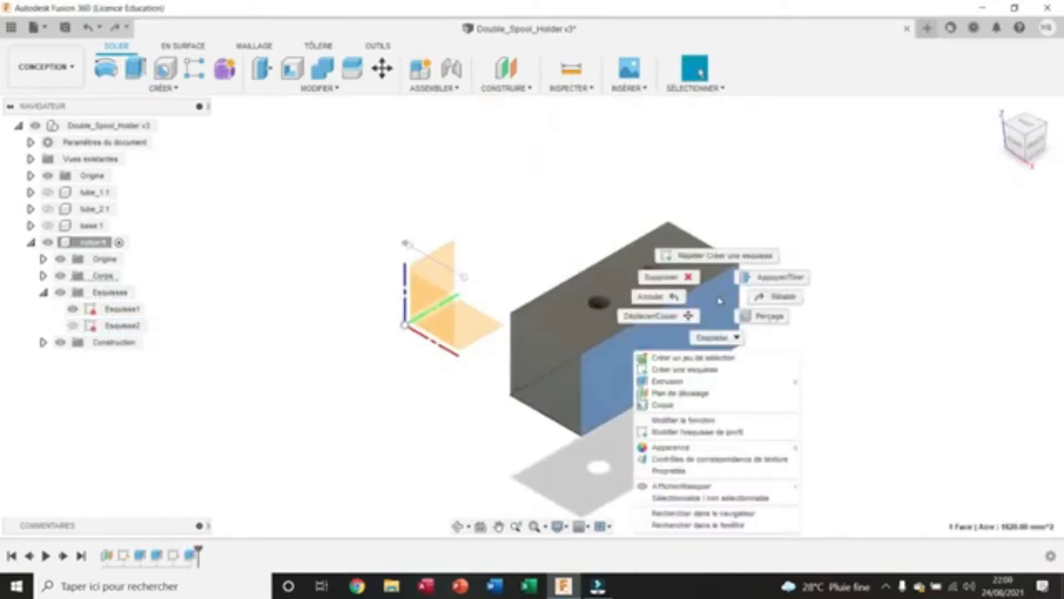
{"action": "left_click", "coordinate": [674, 369]}
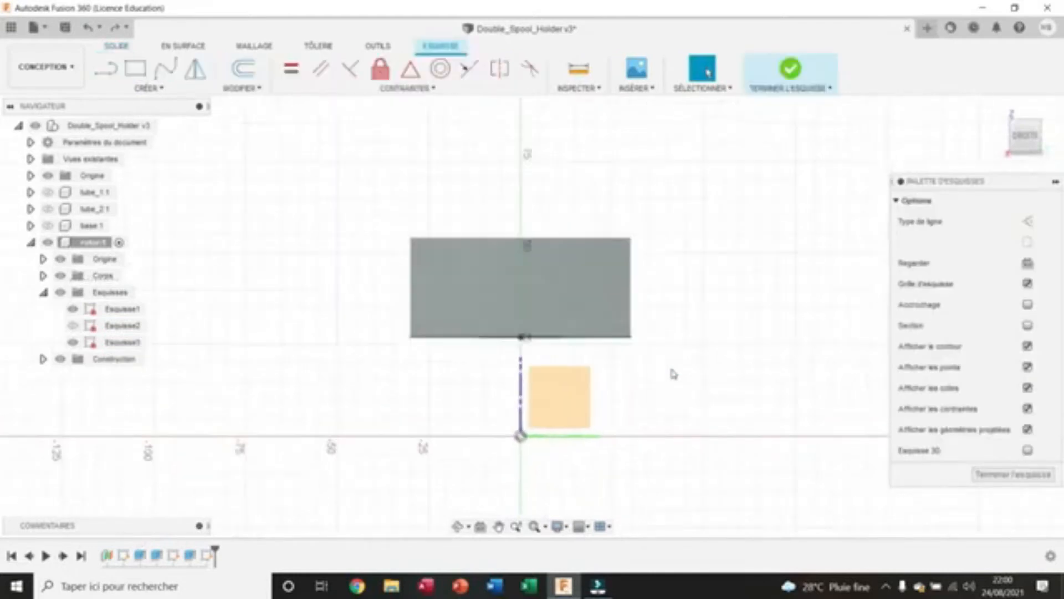
{"action": "left_click", "coordinate": [147, 87]}
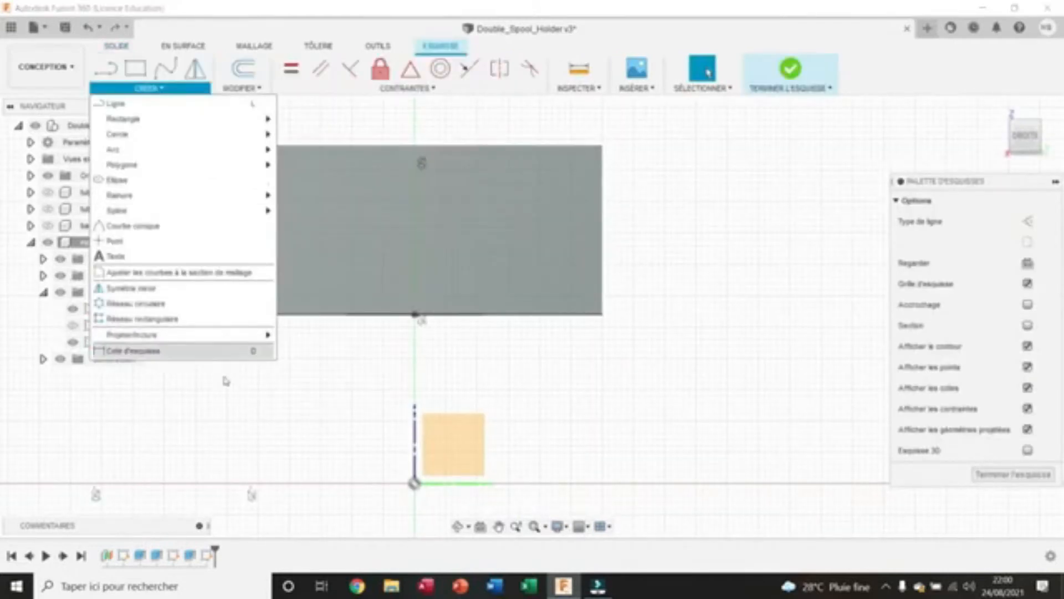
{"action": "mouse_move", "coordinate": [244, 337]}
{"action": "left_click", "coordinate": [285, 335]}
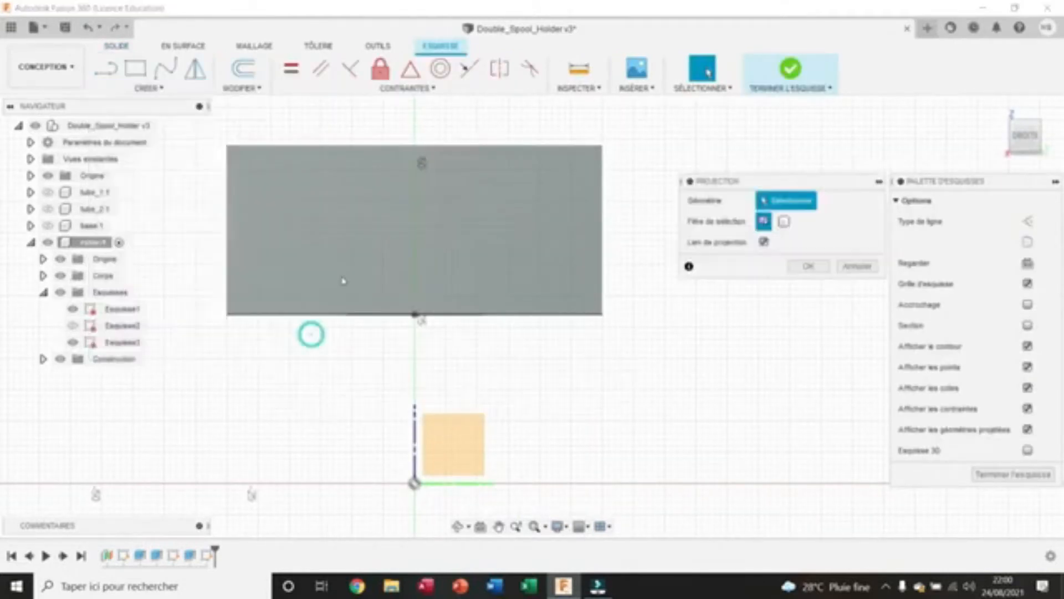
{"action": "left_click", "coordinate": [347, 237]}
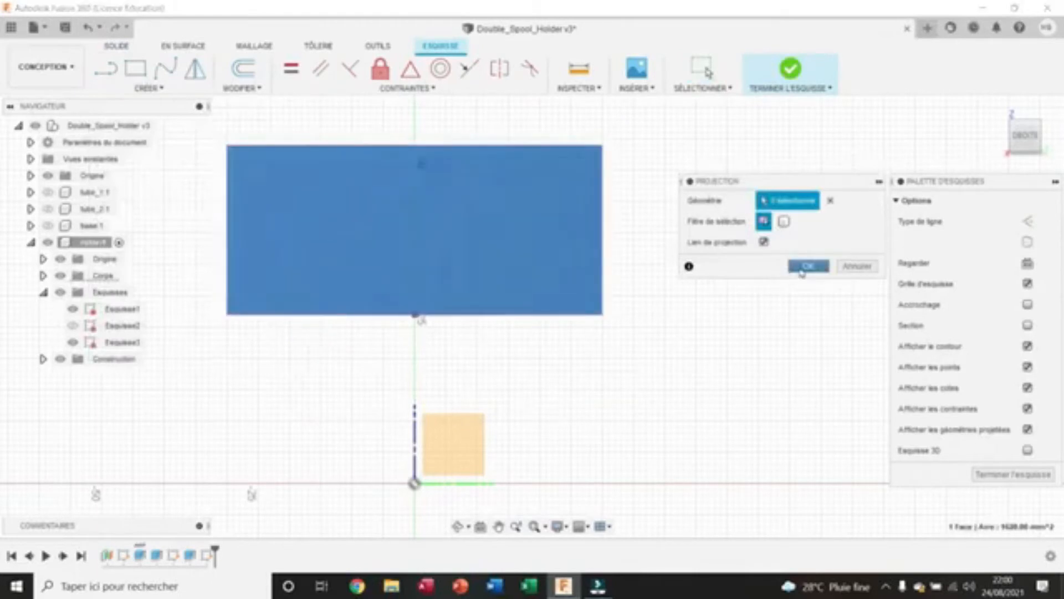
{"action": "left_click", "coordinate": [808, 266]}
- Draw a vertical construction line between the midpoints of the projected face's upper and lower edges
{"action": "scroll", "coordinate": [371, 232], "scroll_direction": "up", "scroll_amount": 3}
{"action": "middle_click_drag", "start_coordinate": [535, 444], "coordinate": [593, 503]}
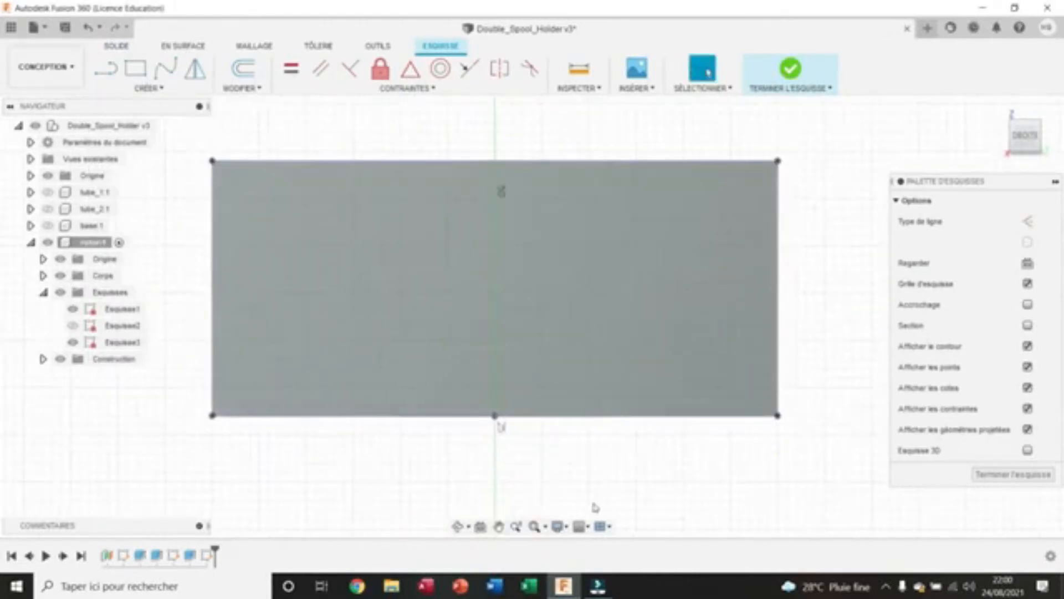
{"action": "key", "text": "l"}
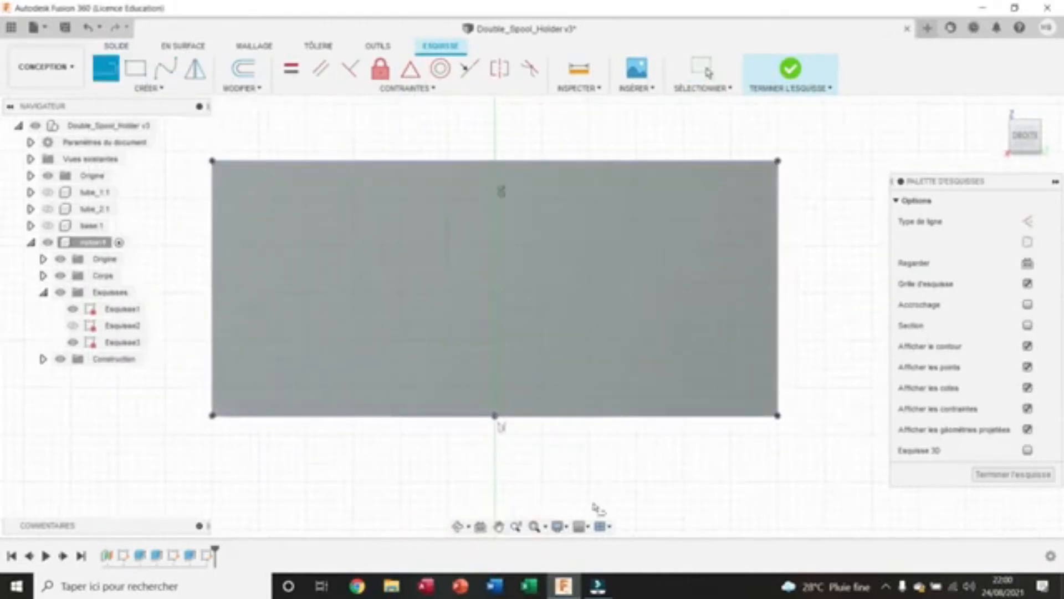
{"action": "left_click", "coordinate": [495, 162]}
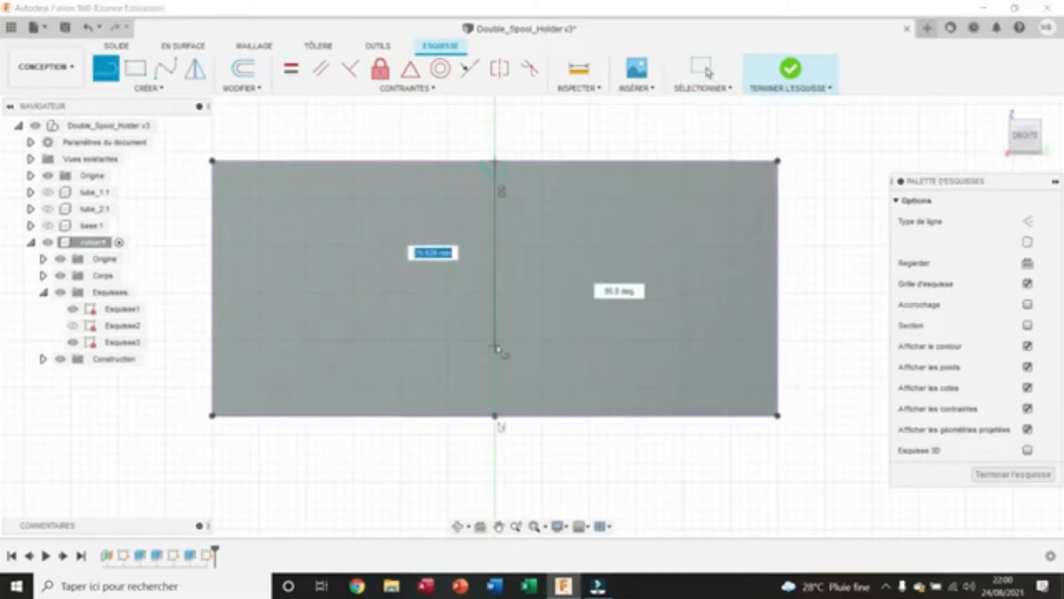
{"action": "left_click", "coordinate": [495, 416]}
{"action": "key", "text": "Escape"}
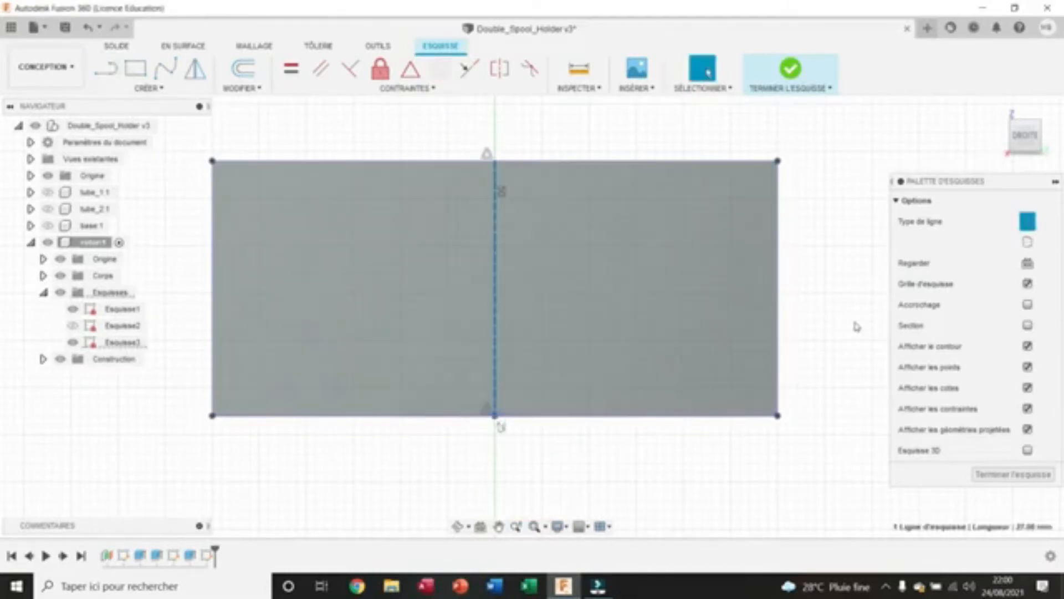
- Draw a 6 mm diameter circle centred on the vertical construction line, in the lower half of the face
{"action": "key", "text": "c"}
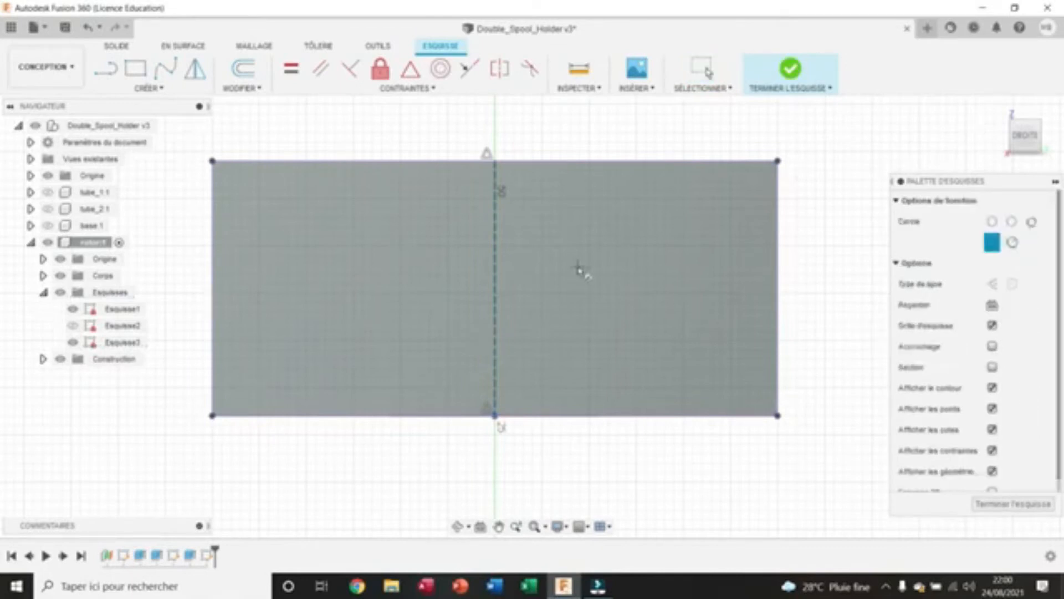
{"action": "left_click", "coordinate": [495, 317]}
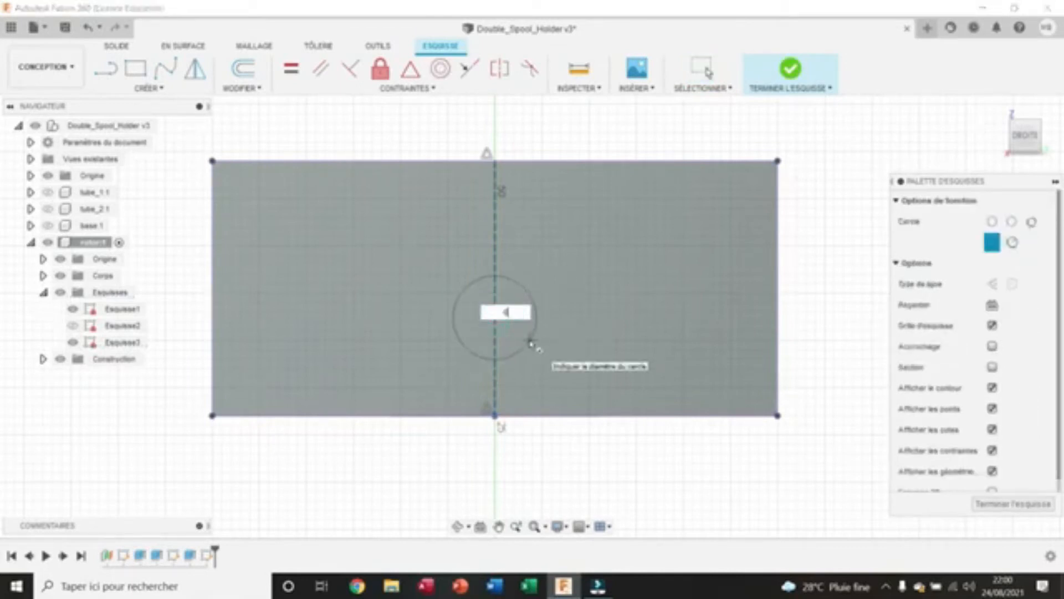
{"action": "type", "text": "6"}
{"action": "key", "text": "Return"}
- Dimension the circle's centre 6 mm above the lower edge of the block face
{"action": "key", "text": "d"}
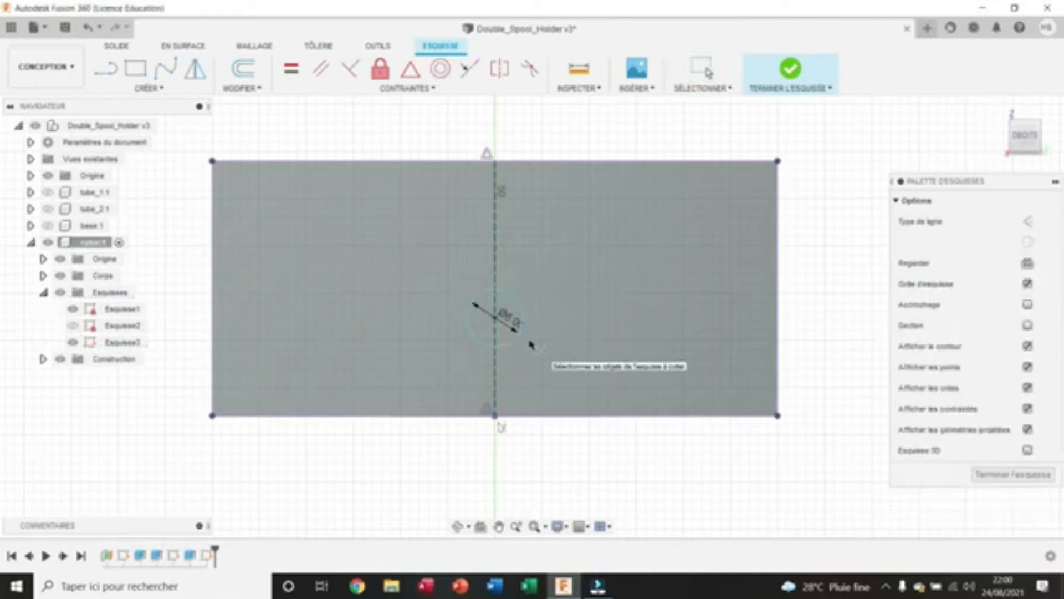
{"action": "left_click", "coordinate": [516, 344]}
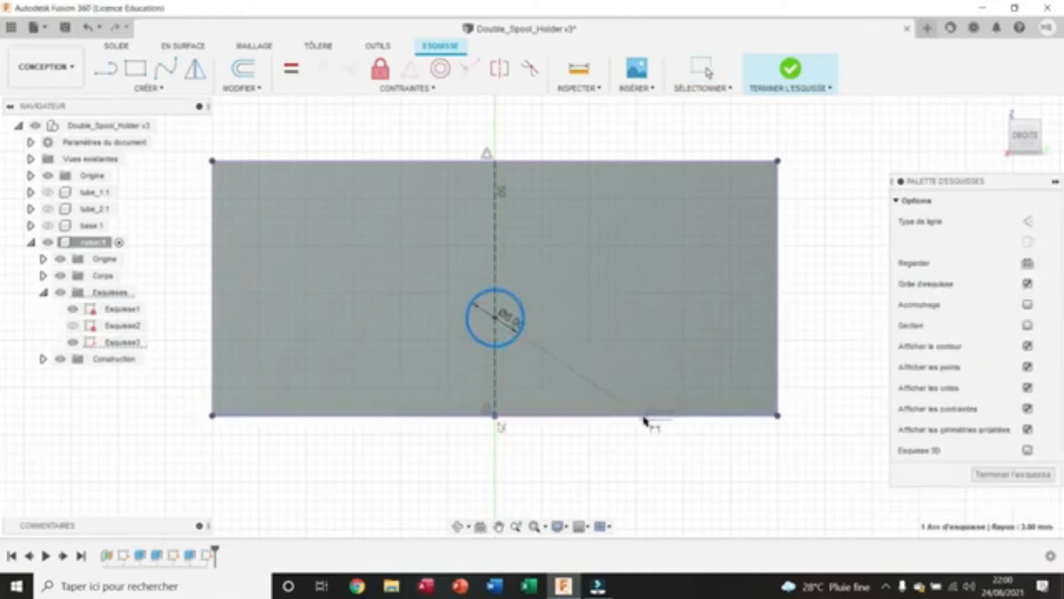
{"action": "left_click", "coordinate": [645, 419]}
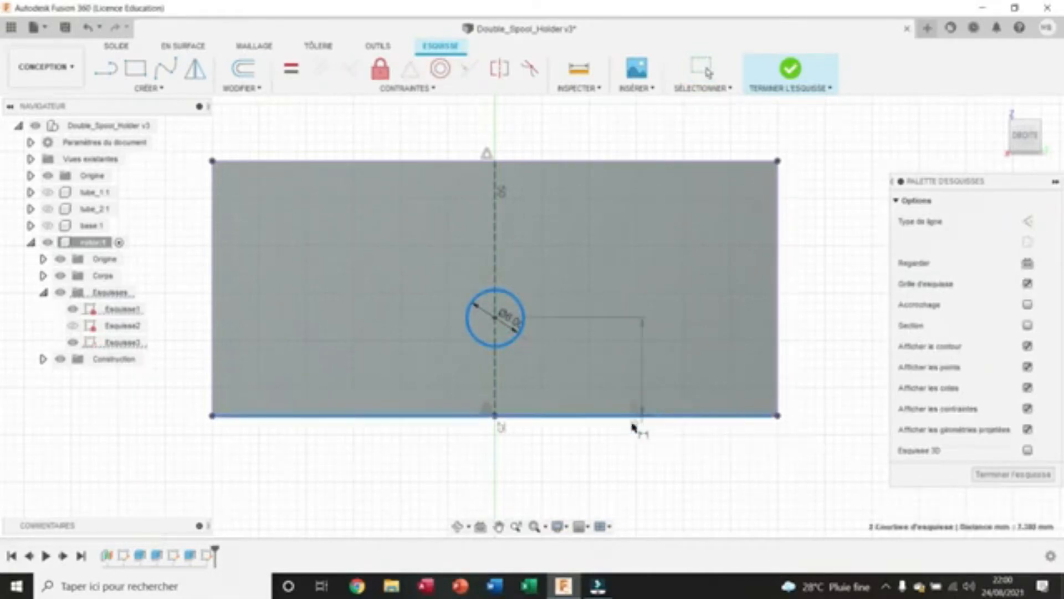
{"action": "left_click", "coordinate": [810, 372]}
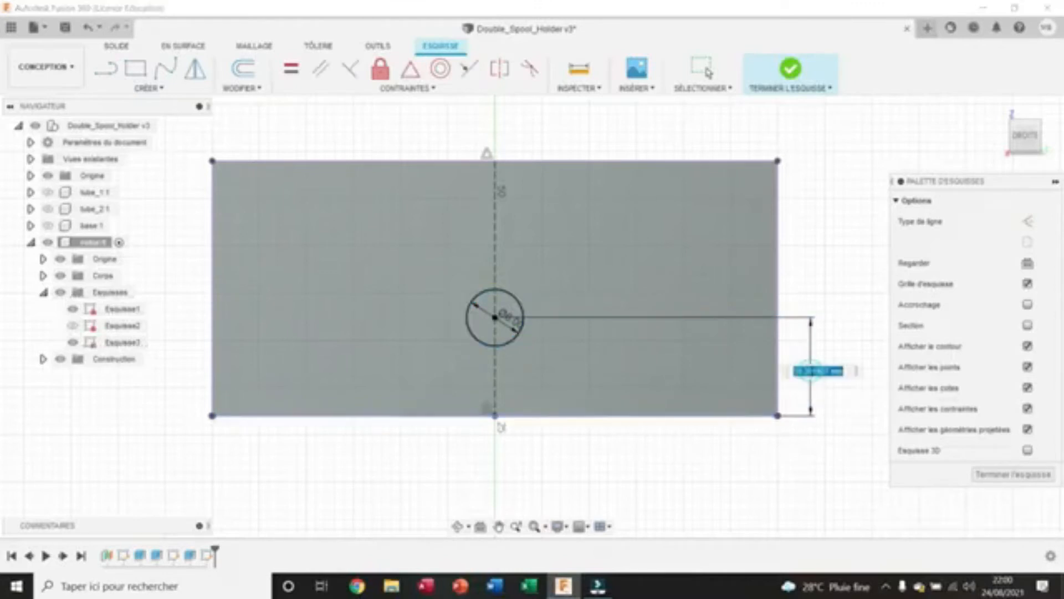
{"action": "type", "text": "6"}
{"action": "key", "text": "Return"}
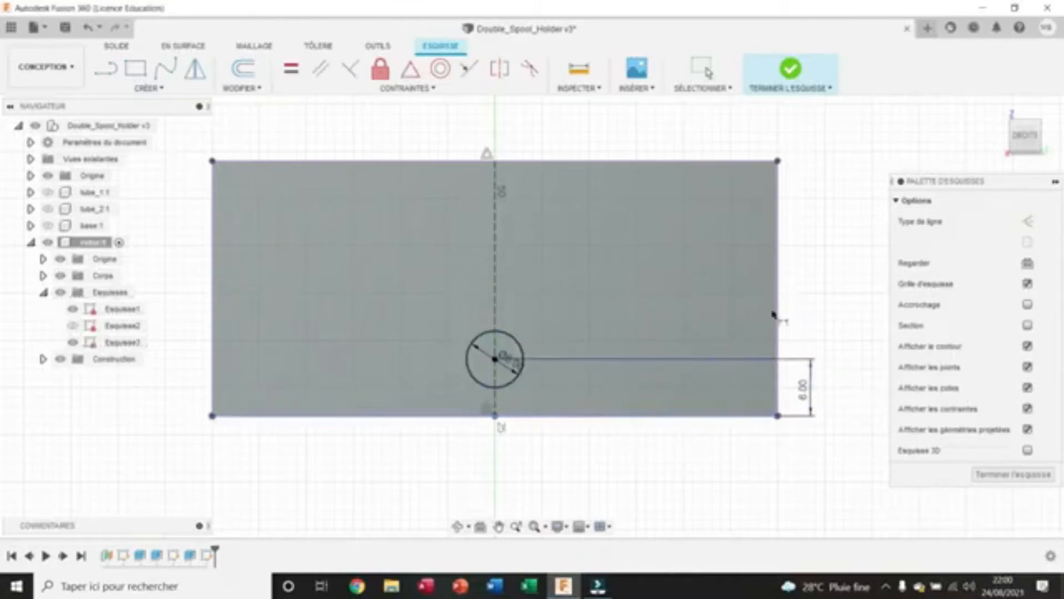
- Draw a second vertical construction line about 33 mm long across the left half of the face, extending past both long edges
{"action": "key", "text": "l"}
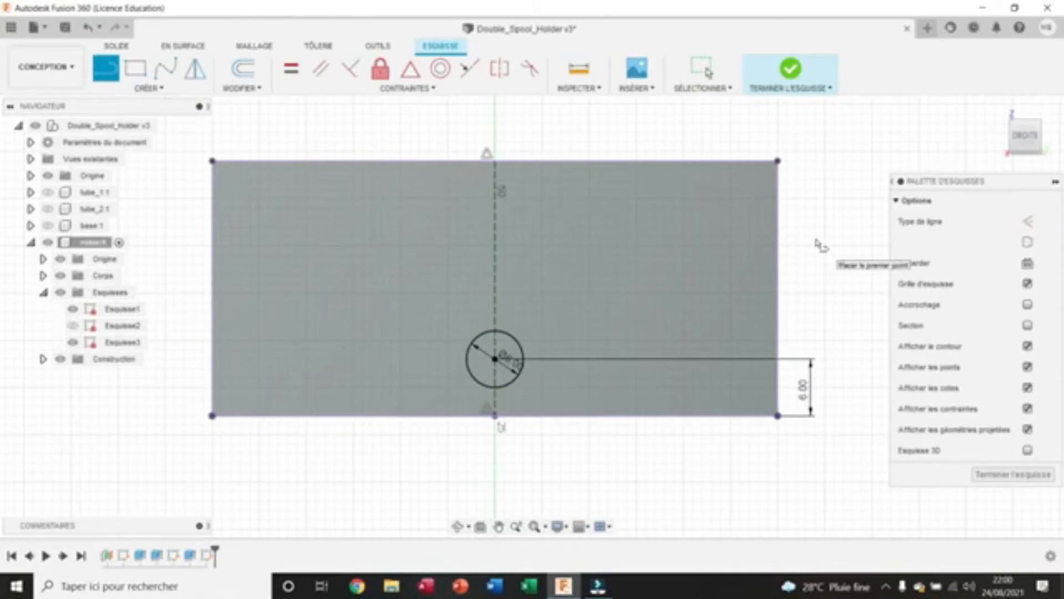
{"action": "left_click", "coordinate": [327, 130]}
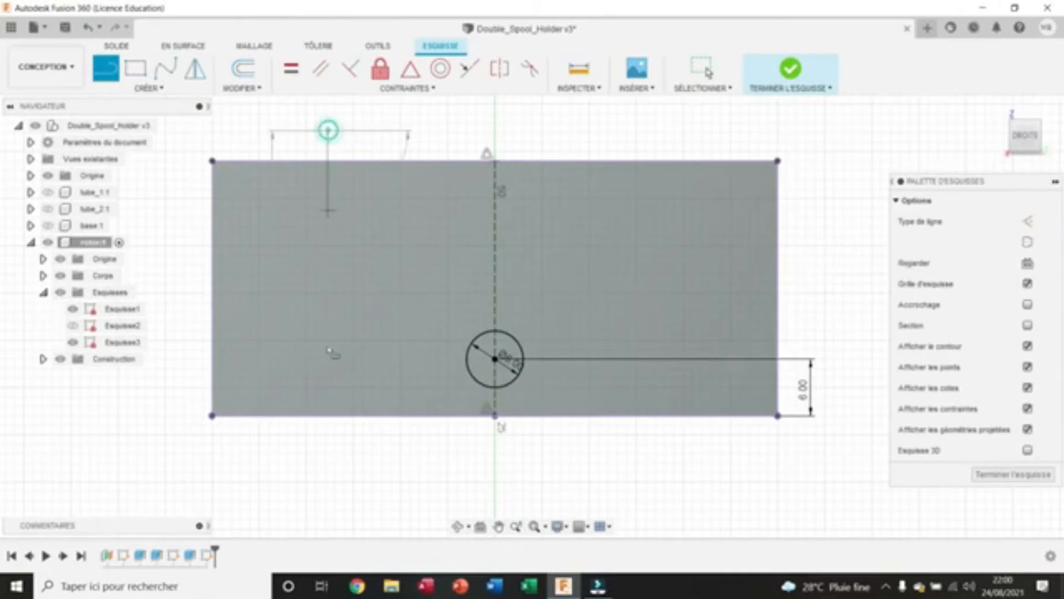
{"action": "left_click", "coordinate": [327, 441]}
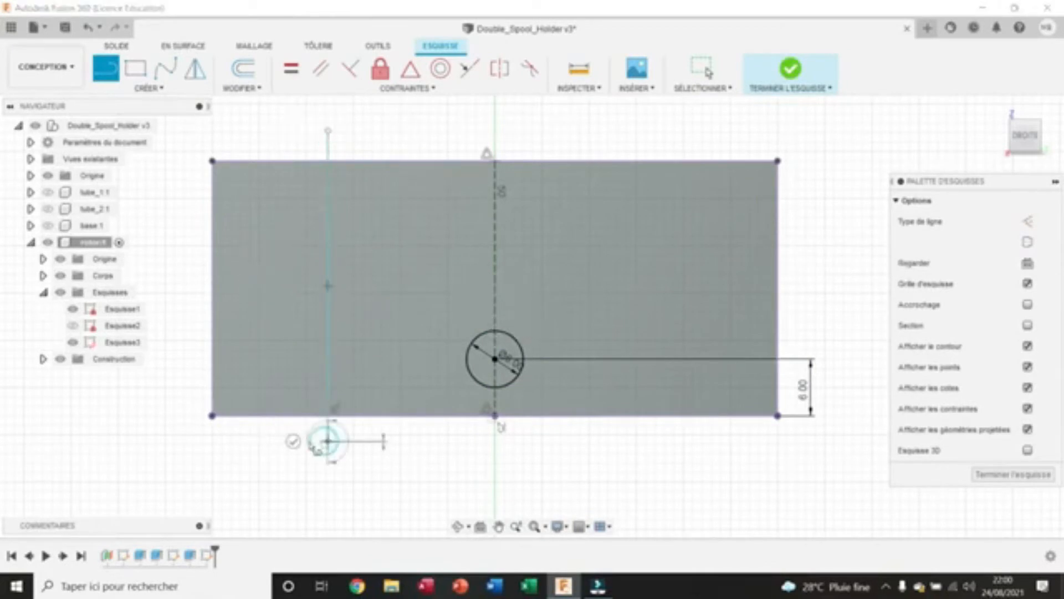
{"action": "key", "text": "Escape"}
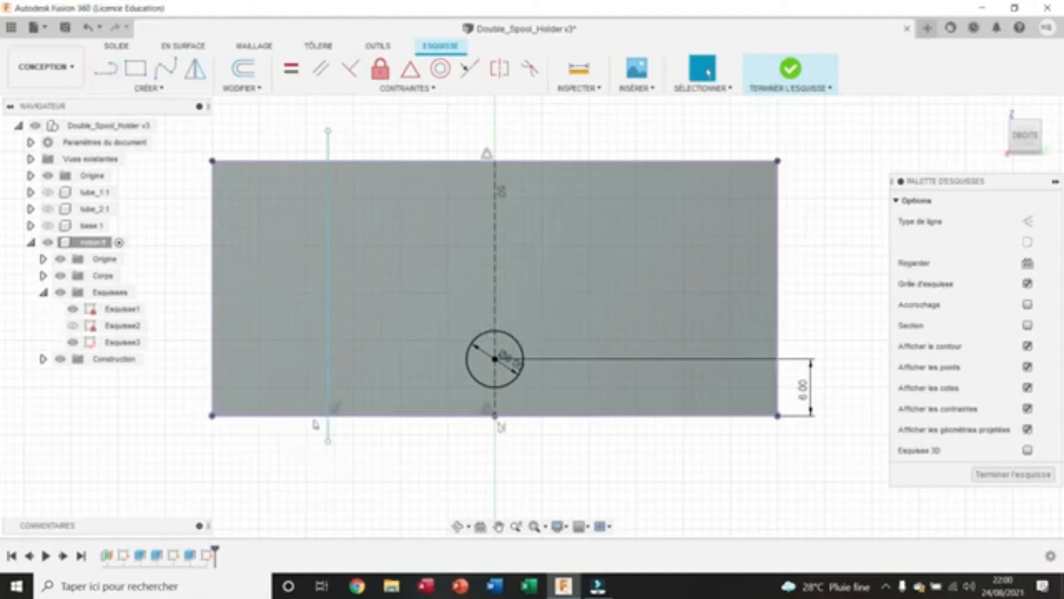
{"action": "left_click", "coordinate": [330, 400]}
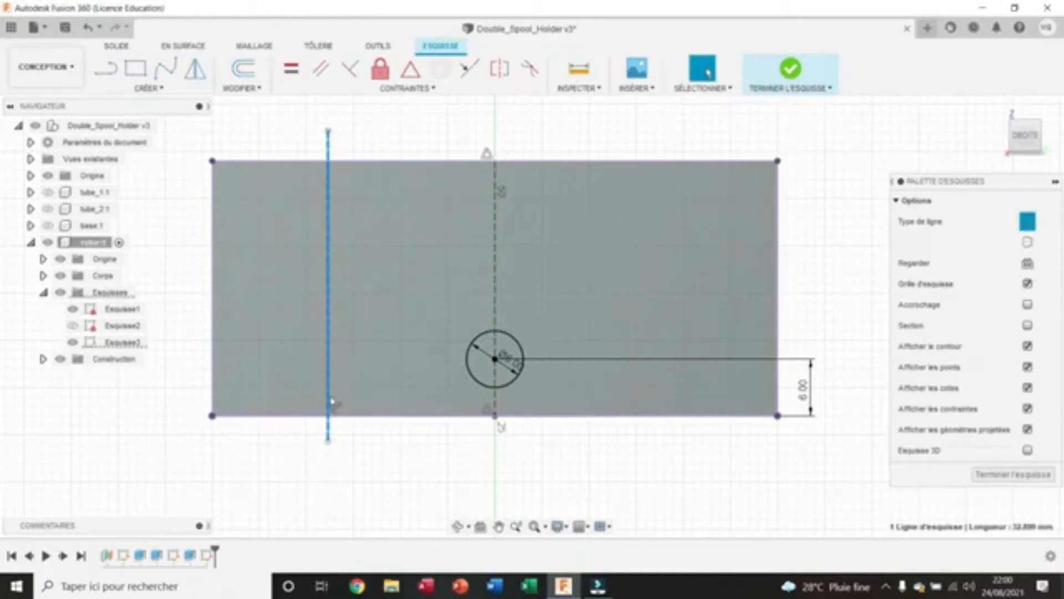
{"action": "left_click", "coordinate": [332, 463]}
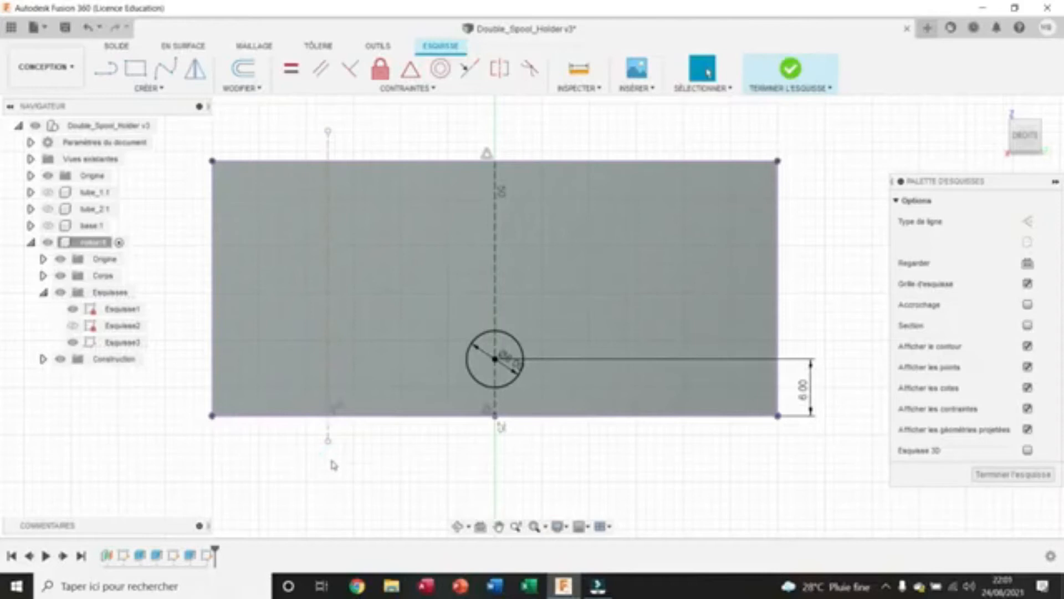
- Draw a rectangle about 5.5 mm high across the left construction line near the upper edge, with its vertical sides symmetric about that line
{"action": "key", "text": "r"}
{"action": "left_click", "coordinate": [298, 203]}
{"action": "left_click", "coordinate": [377, 258]}
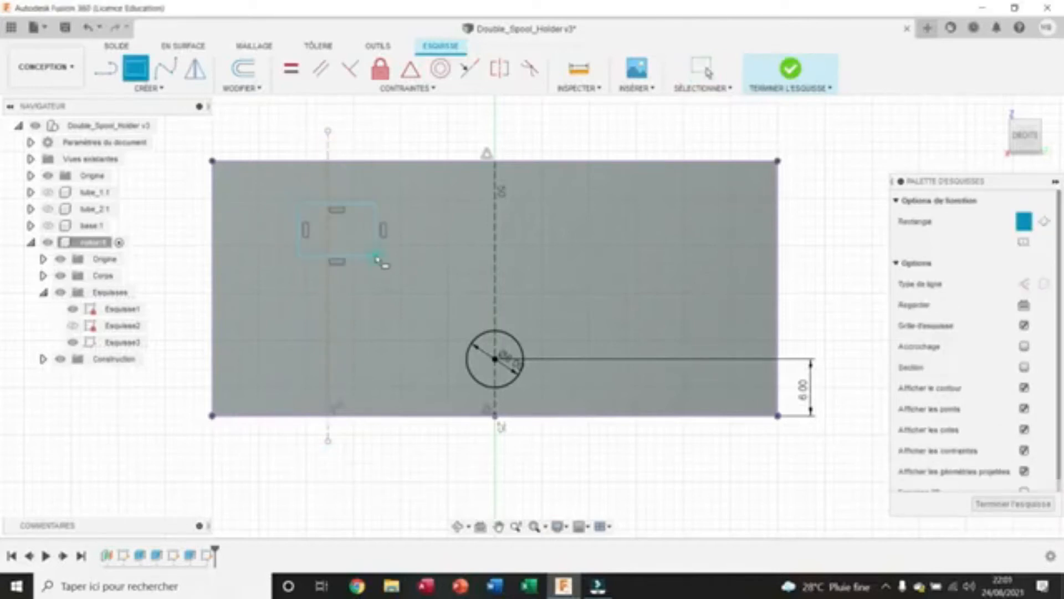
{"action": "left_click", "coordinate": [500, 68]}
{"action": "left_click", "coordinate": [375, 244]}
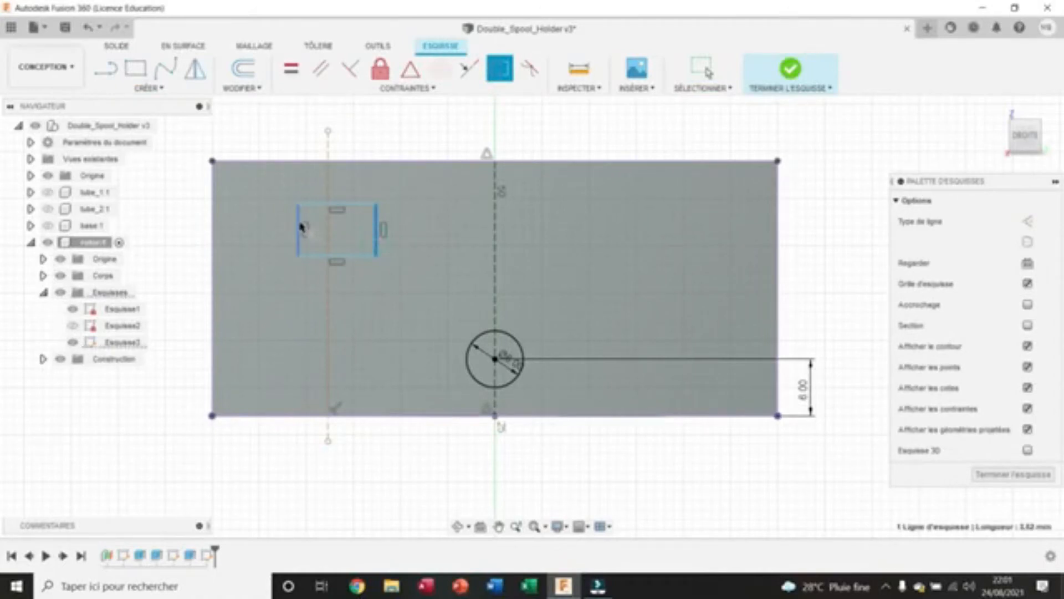
{"action": "left_click", "coordinate": [300, 226]}
{"action": "left_click", "coordinate": [327, 145]}
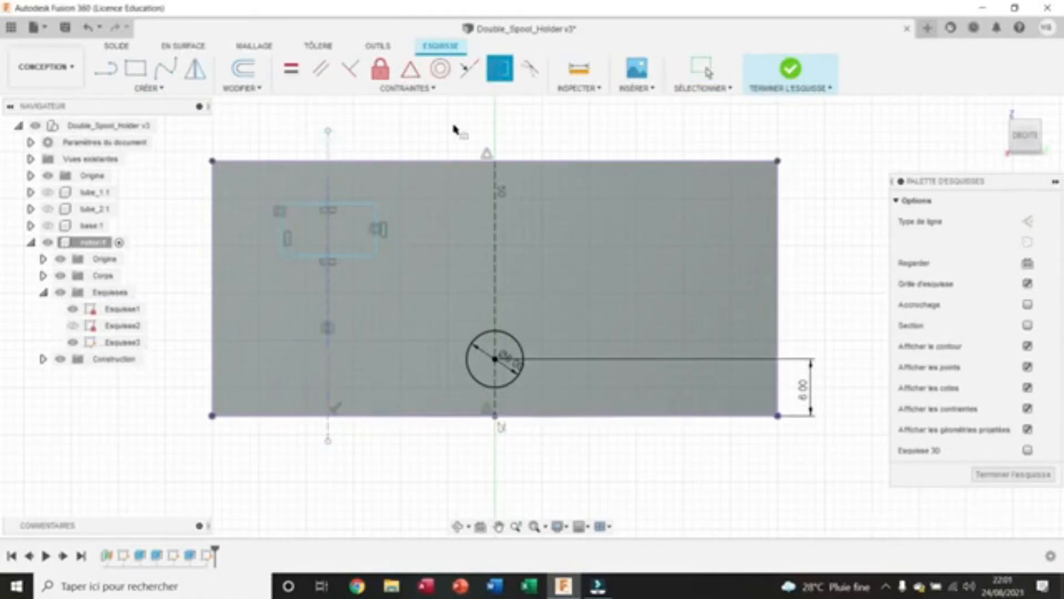
{"action": "key", "text": "Escape"}
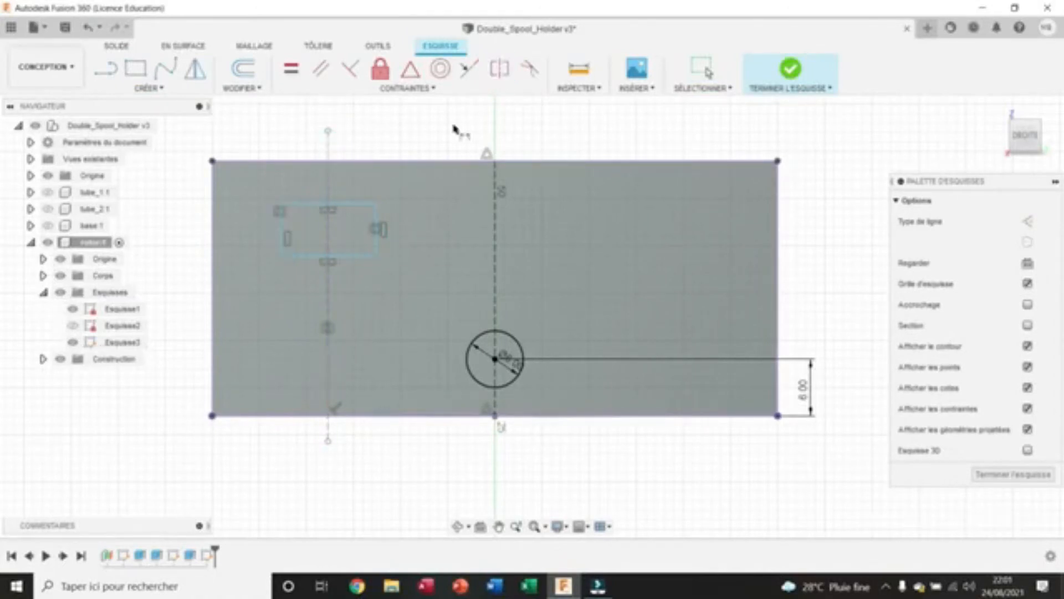
- Set the rectangle's width to 9 mm and its height to 5 mm
{"action": "left_click", "coordinate": [377, 241]}
{"action": "left_click", "coordinate": [281, 233]}
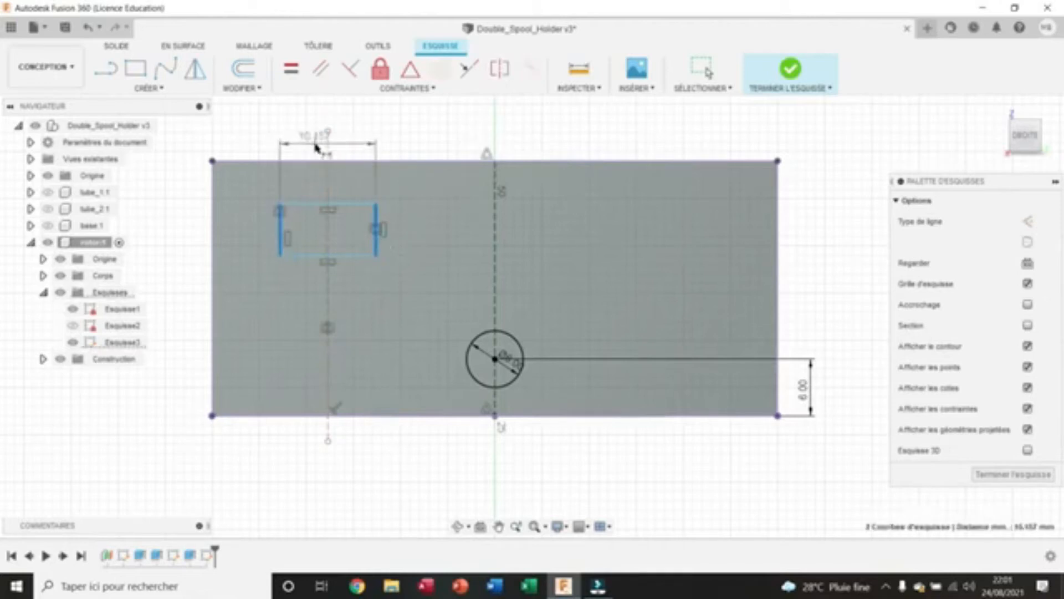
{"action": "left_click", "coordinate": [316, 145]}
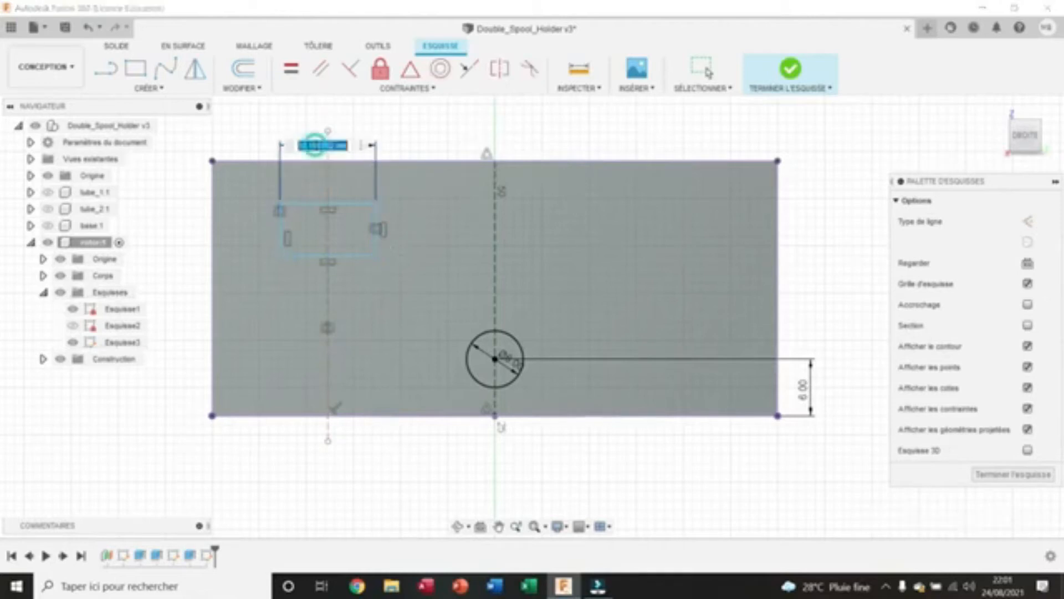
{"action": "type", "text": "9"}
{"action": "key", "text": "Return"}
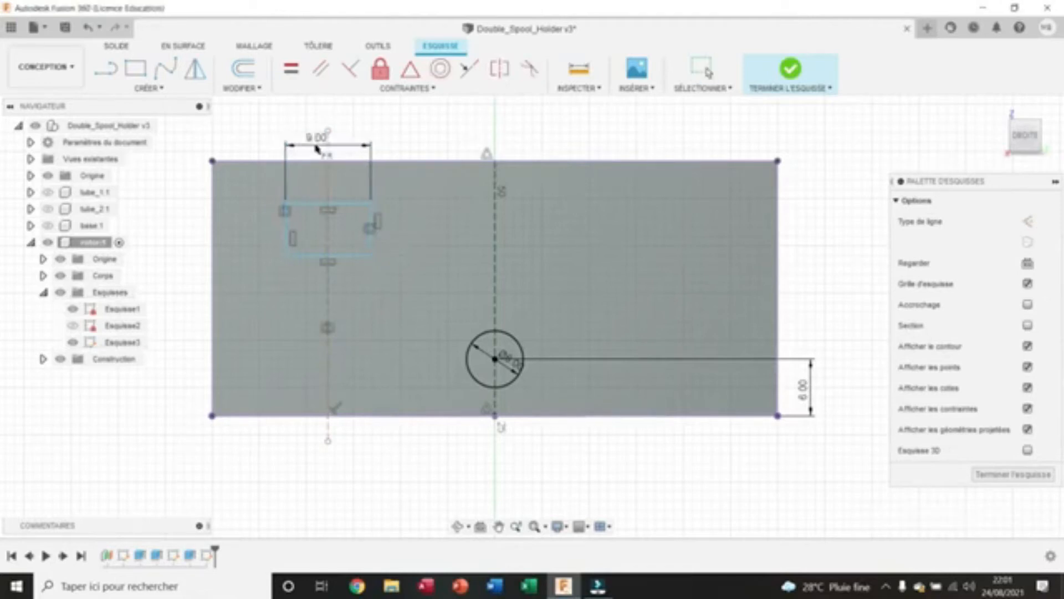
{"action": "left_click", "coordinate": [302, 204]}
{"action": "left_click", "coordinate": [302, 258]}
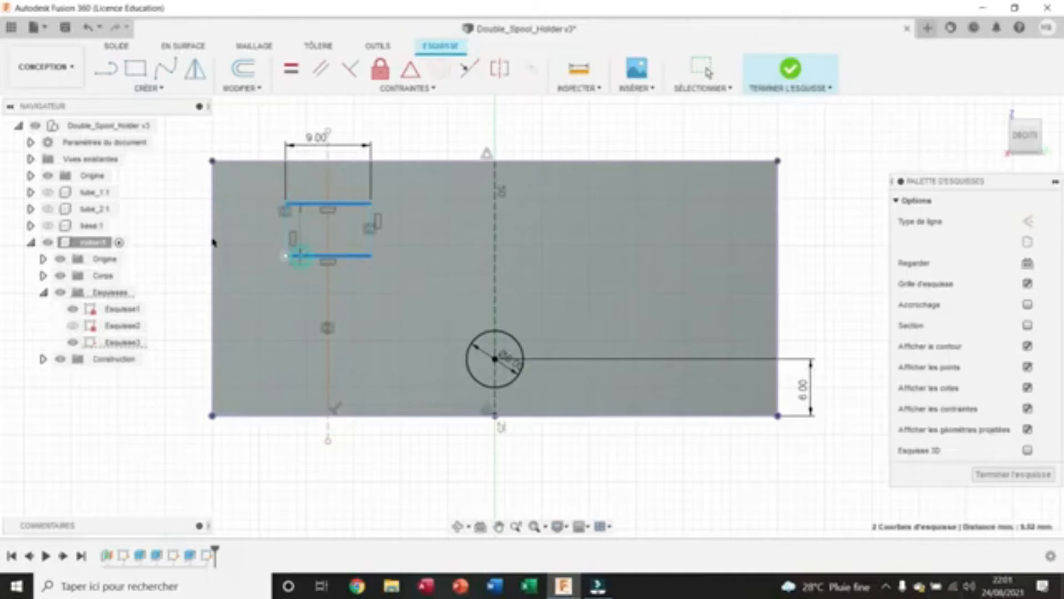
{"action": "left_click", "coordinate": [189, 236]}
{"action": "type", "text": "5"}
{"action": "key", "text": "Return"}
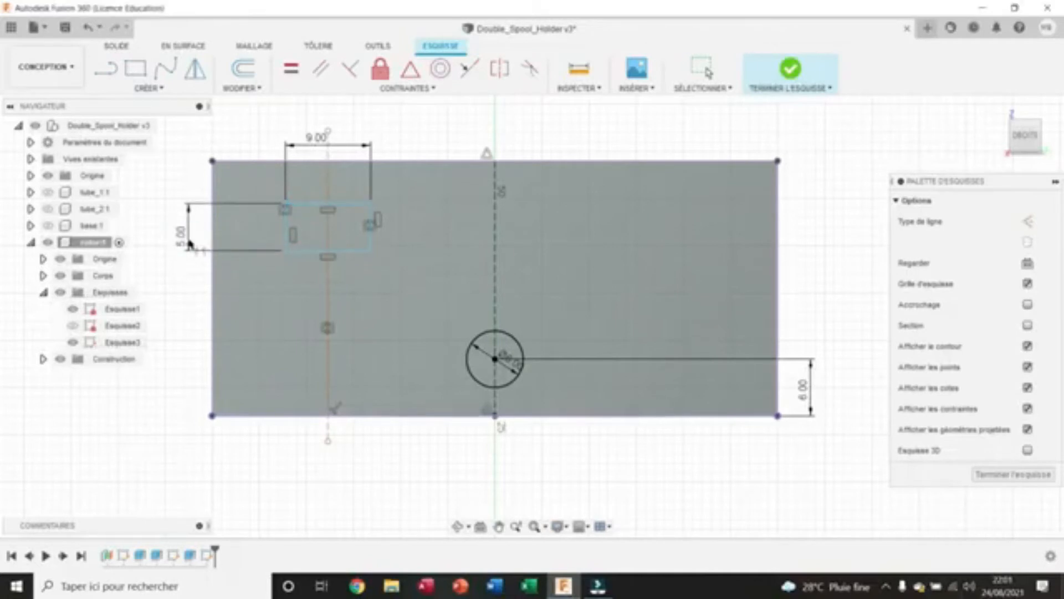
- Set the distance between the rectangle's upper side and the block face's upper edge to 4 mm
{"action": "left_click", "coordinate": [309, 204]}
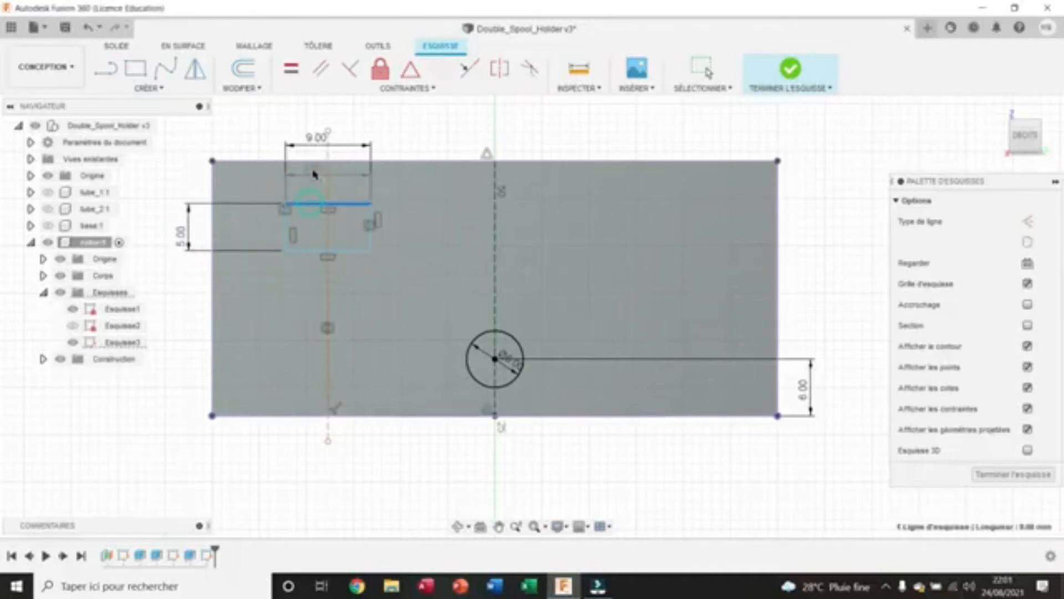
{"action": "left_click", "coordinate": [355, 162]}
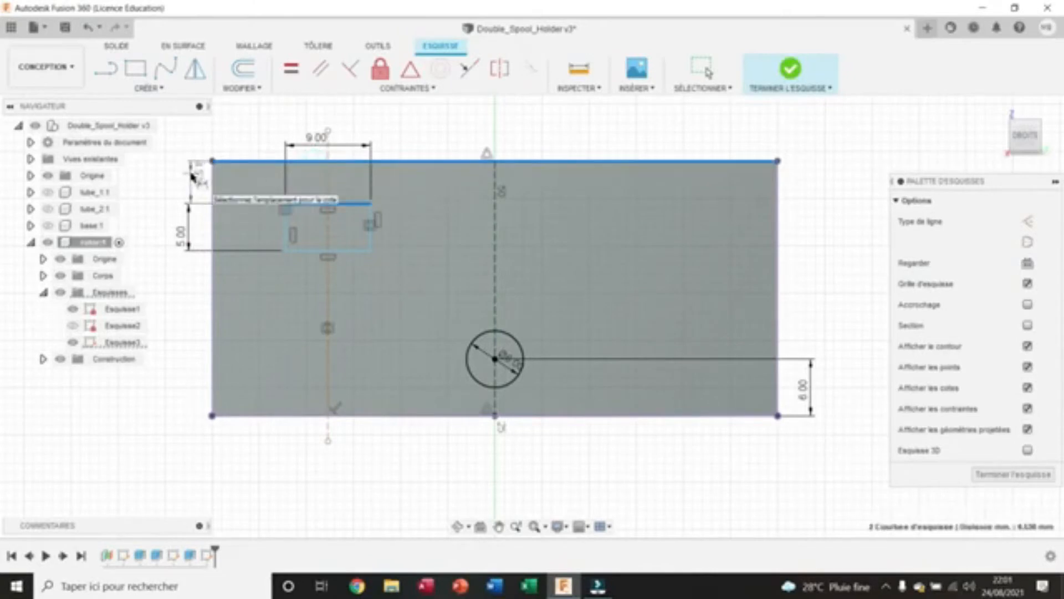
{"action": "left_click", "coordinate": [192, 174]}
{"action": "type", "text": "4"}
{"action": "key", "text": "Return"}
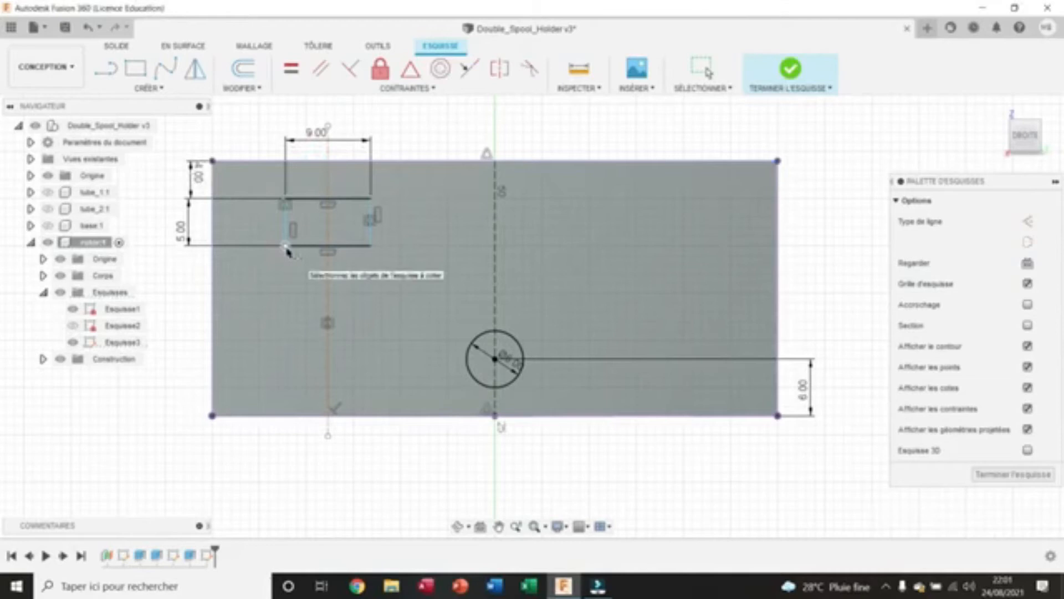
- Mirror the rectangle and its vertical construction line about the block face's central construction line
{"action": "left_click", "coordinate": [197, 75]}
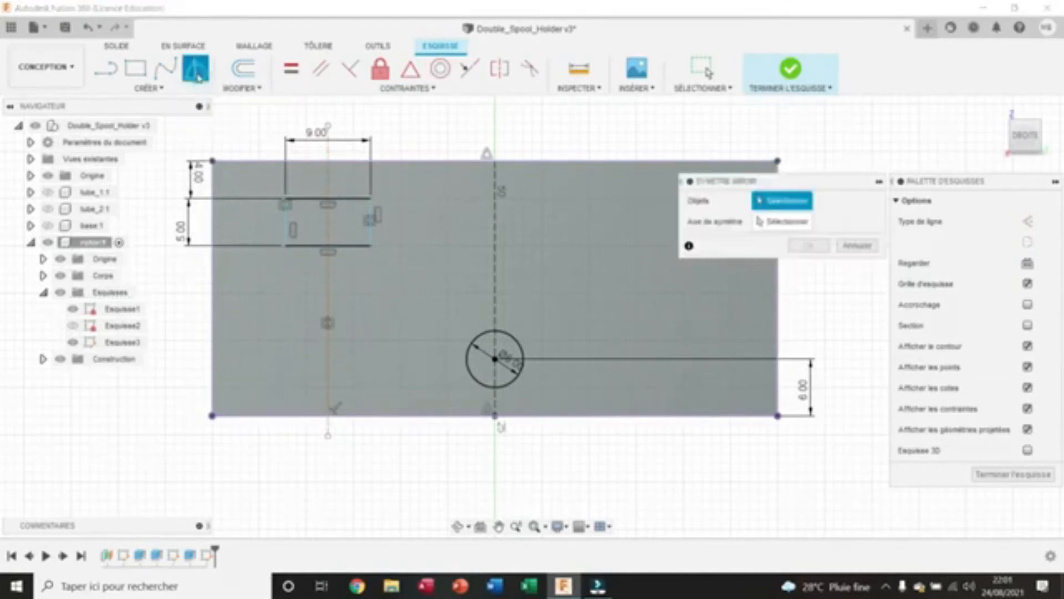
{"action": "double_click", "coordinate": [371, 229]}
{"action": "left_click", "coordinate": [329, 287]}
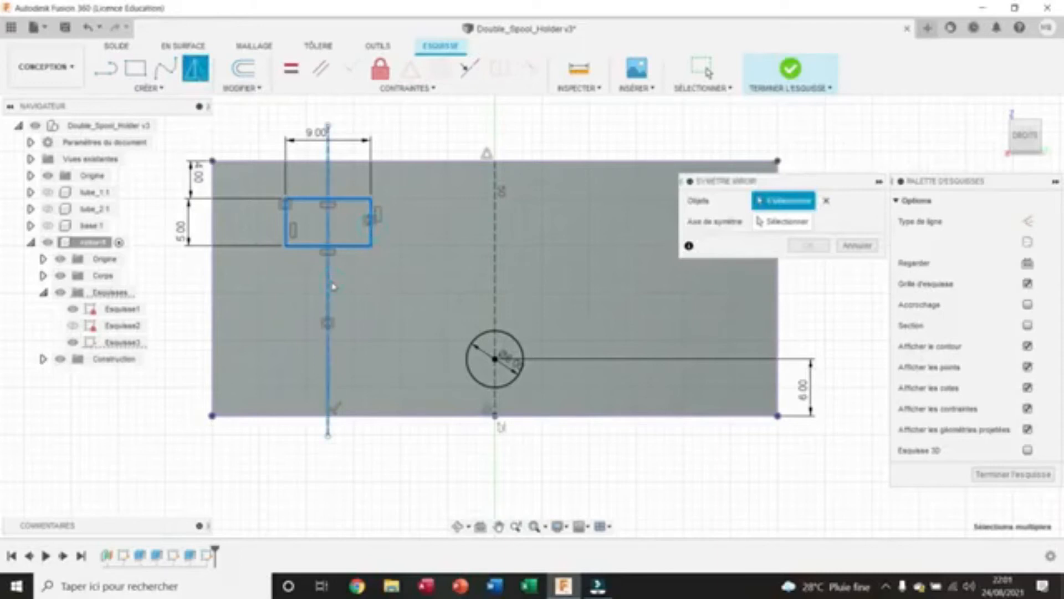
{"action": "left_click", "coordinate": [786, 222]}
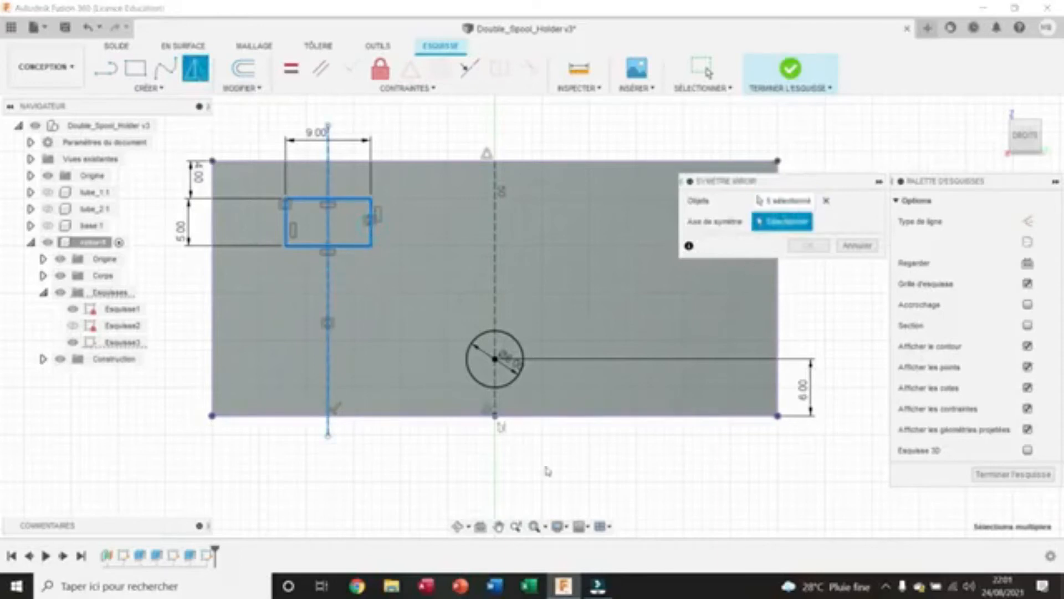
{"action": "left_click", "coordinate": [497, 215]}
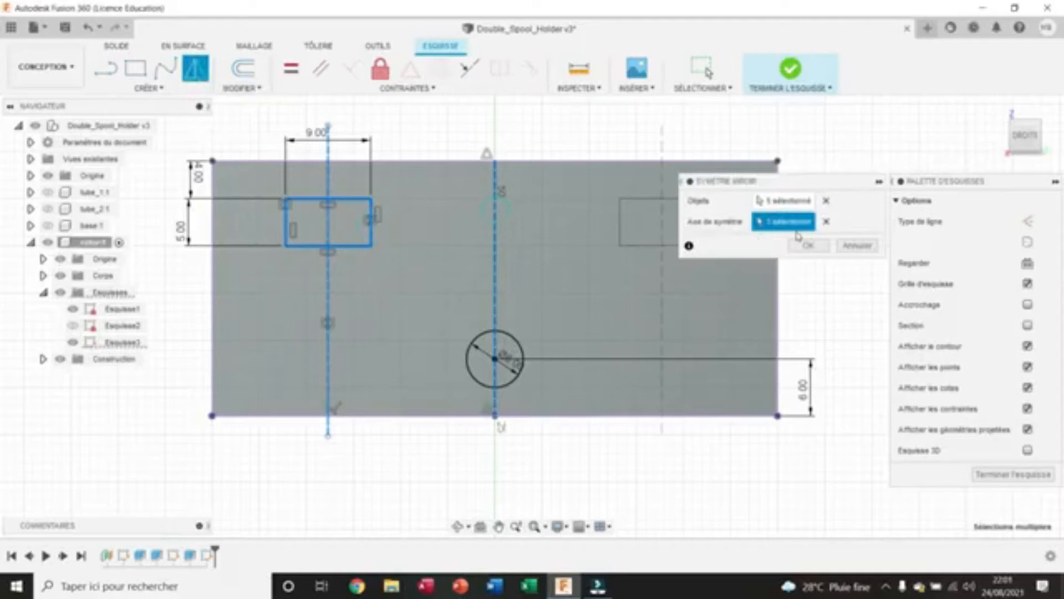
{"action": "left_click", "coordinate": [808, 245]}
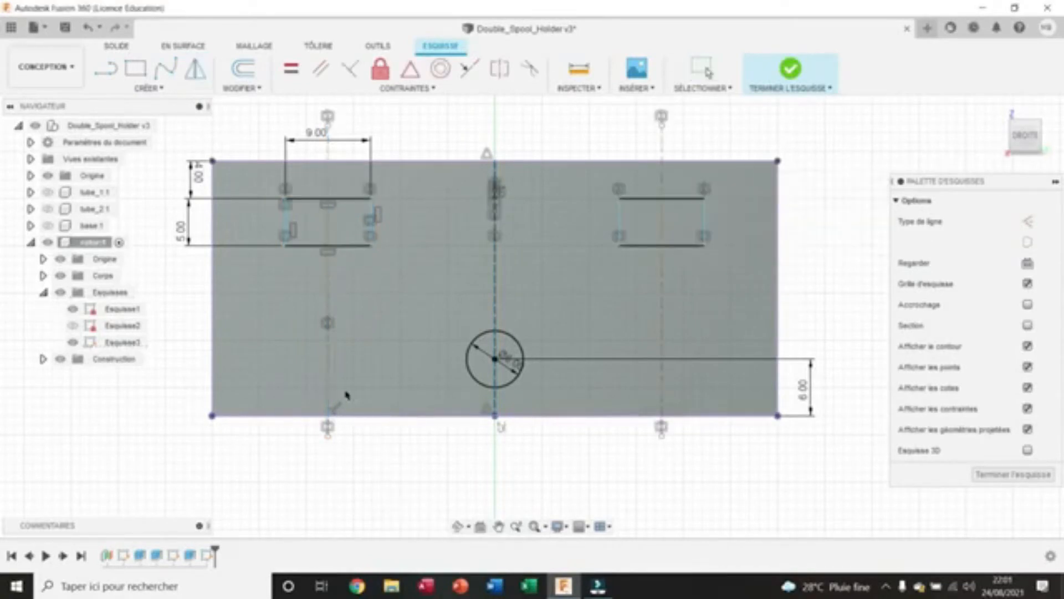
- Set the distance between the two outer construction lines to 19.7 mm and finish the sketch
{"action": "left_click", "coordinate": [330, 376]}
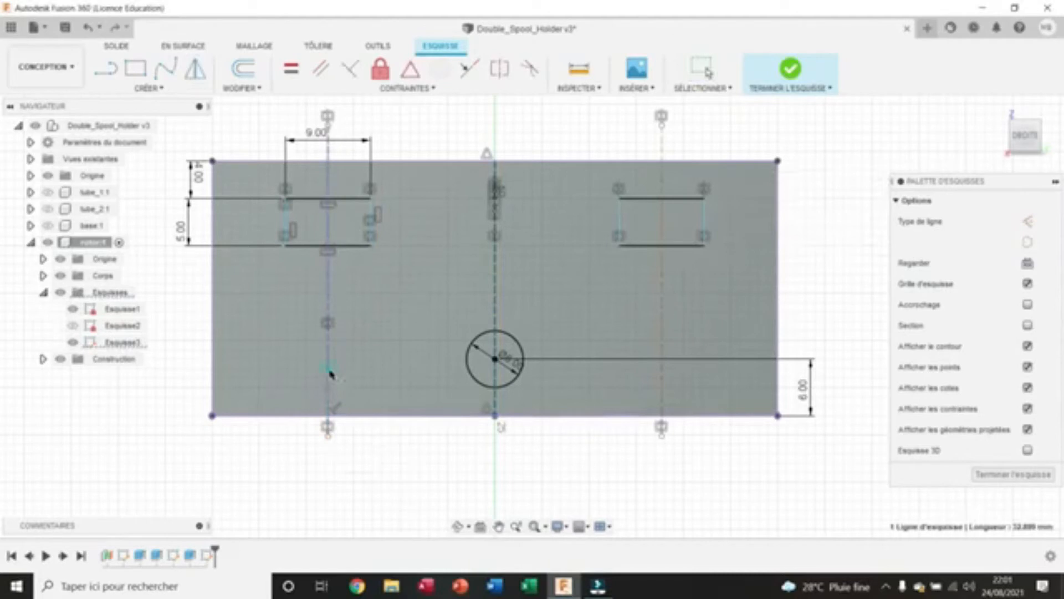
{"action": "left_click", "coordinate": [663, 326]}
{"action": "left_click", "coordinate": [530, 455]}
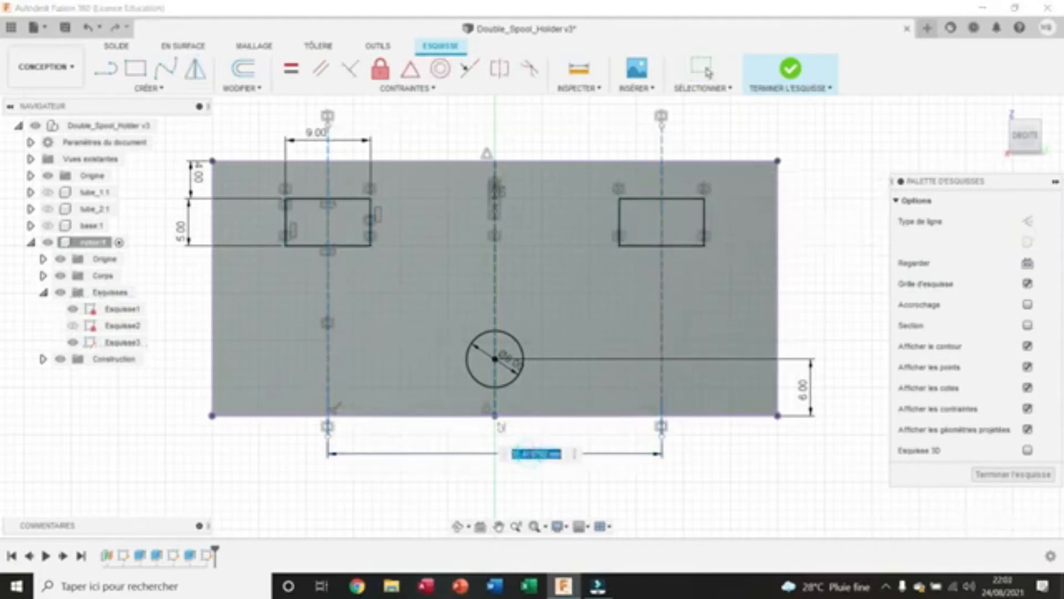
{"action": "type", "text": "19.7"}
{"action": "key", "text": "Return"}
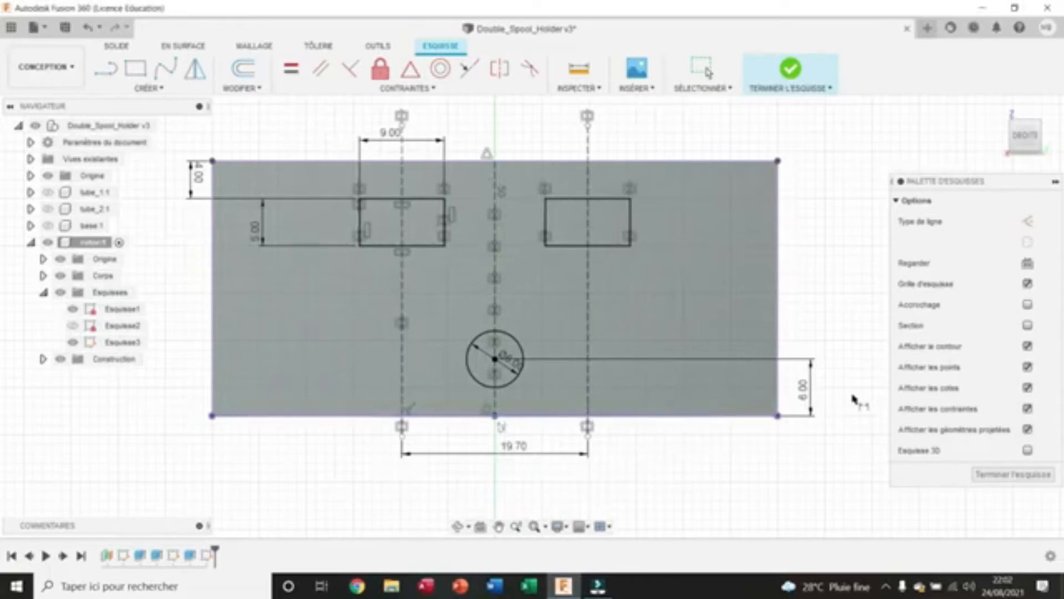
{"action": "left_click", "coordinate": [790, 71]}
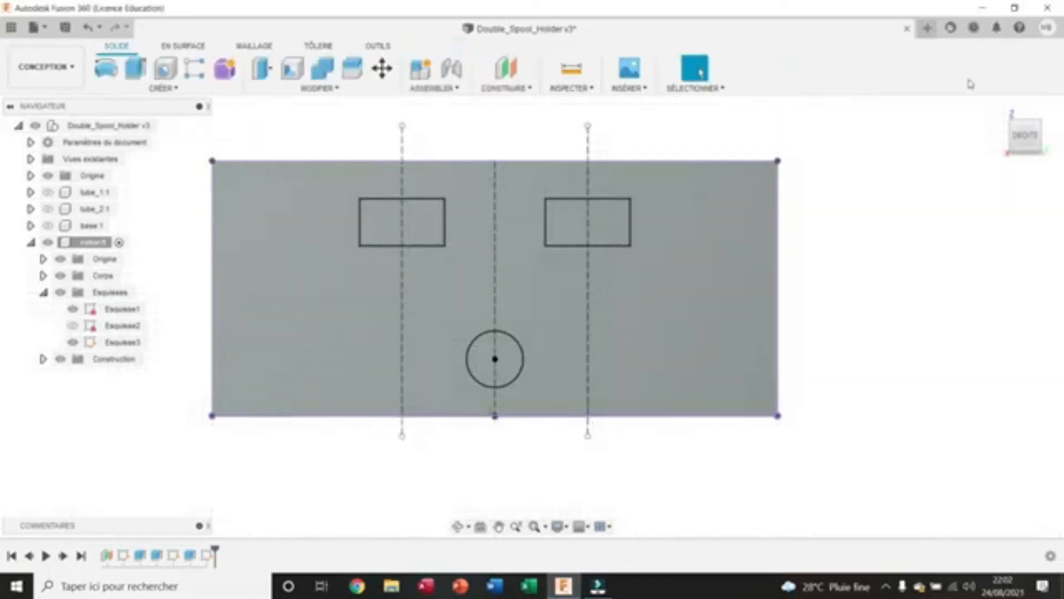
- Hide Esquisse1 and set up an extrusion of both rectangles and the circle, starting from an offset of -2 mm
{"action": "left_click", "coordinate": [1000, 109]}
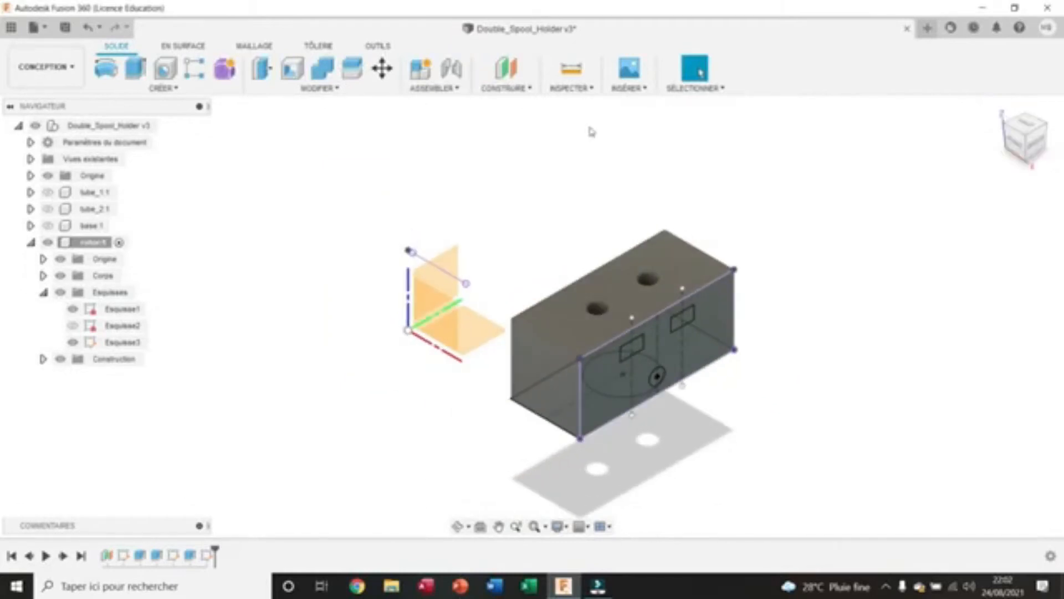
{"action": "left_click", "coordinate": [73, 309]}
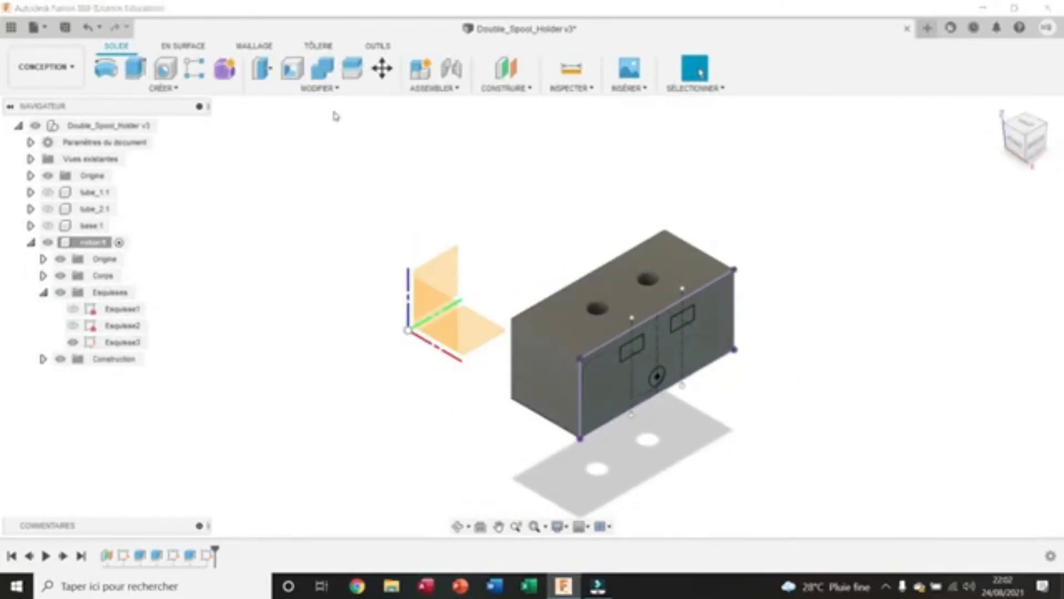
{"action": "left_click", "coordinate": [135, 68]}
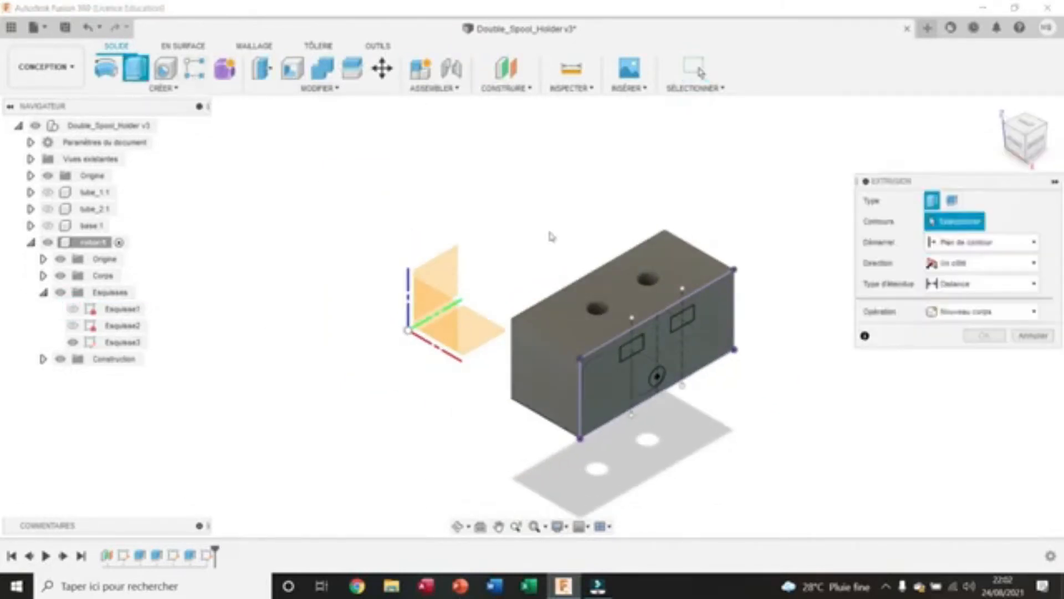
{"action": "left_click", "coordinate": [637, 353]}
{"action": "left_click", "coordinate": [682, 324]}
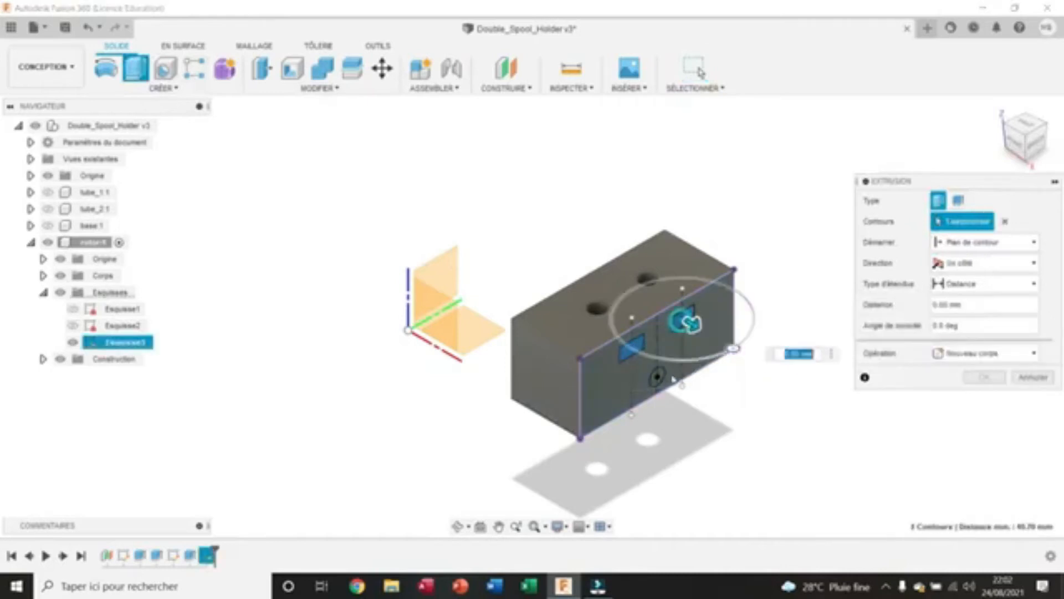
{"action": "left_click", "coordinate": [660, 380]}
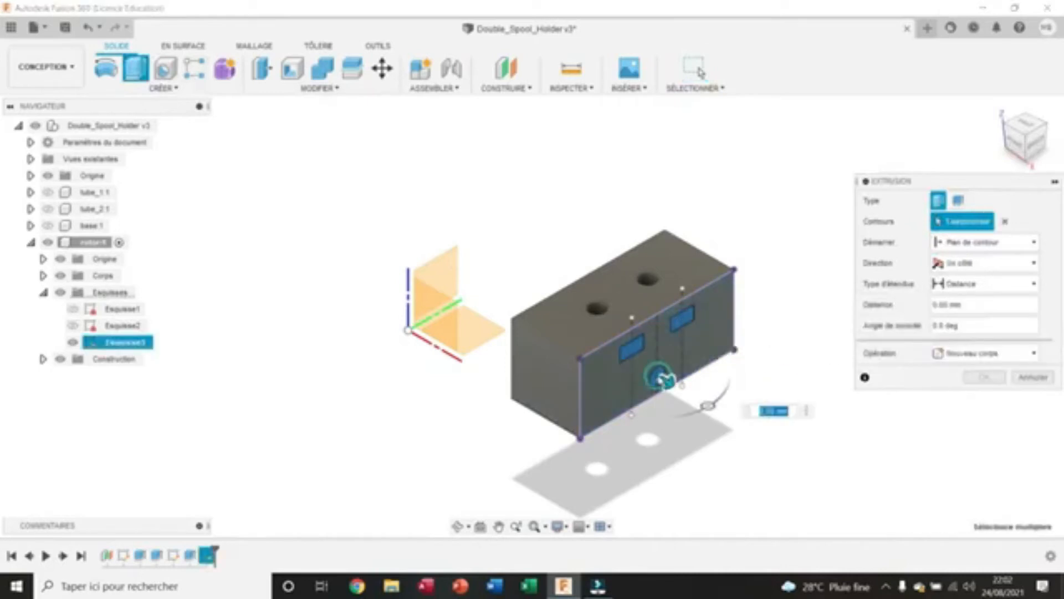
{"action": "left_click", "coordinate": [1003, 247]}
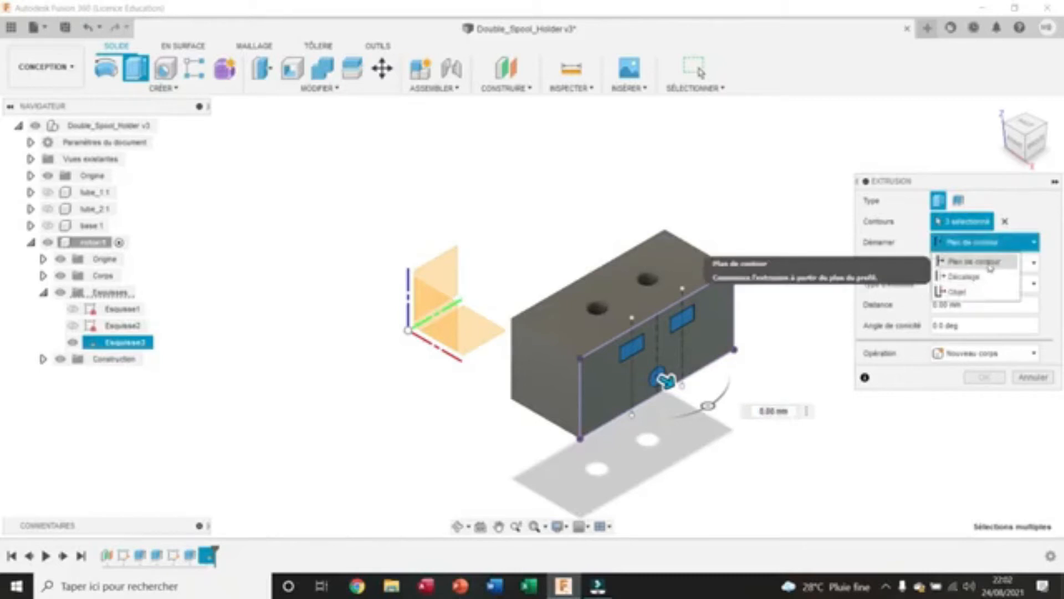
{"action": "left_click", "coordinate": [988, 272]}
{"action": "left_click_drag", "start_coordinate": [977, 266], "coordinate": [898, 262]}
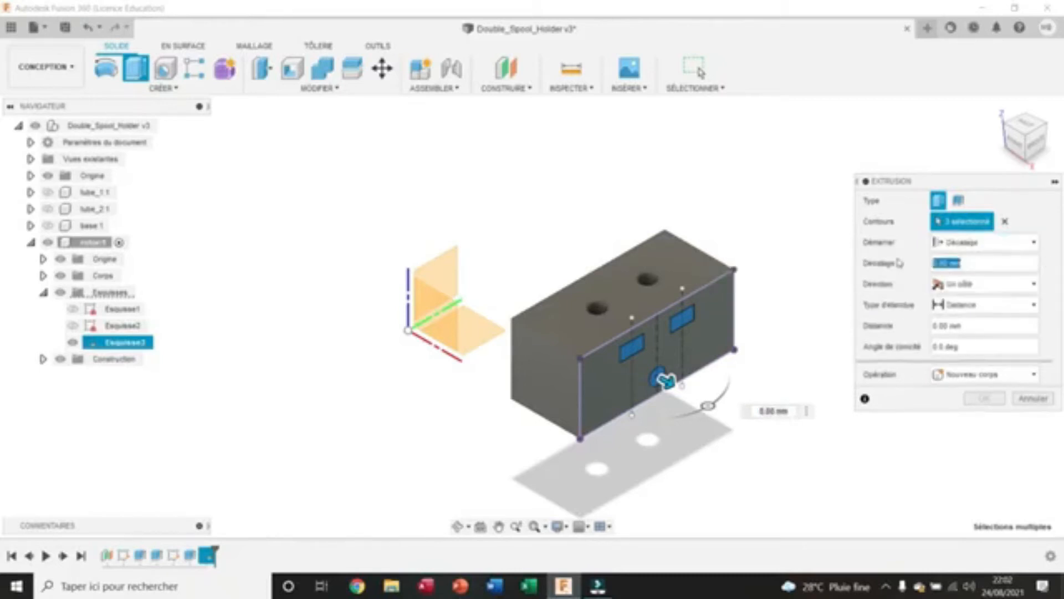
{"action": "type", "text": "-2"}
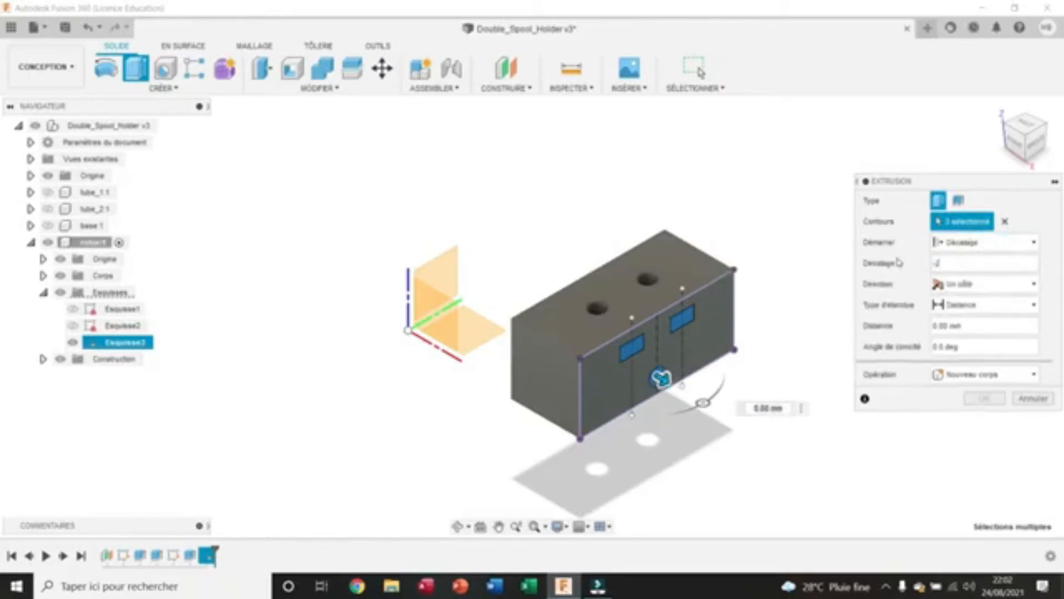
- Extend the extrusion to the block's opposite side face and apply it as a cut
{"action": "left_click", "coordinate": [993, 304]}
{"action": "left_click", "coordinate": [970, 340]}
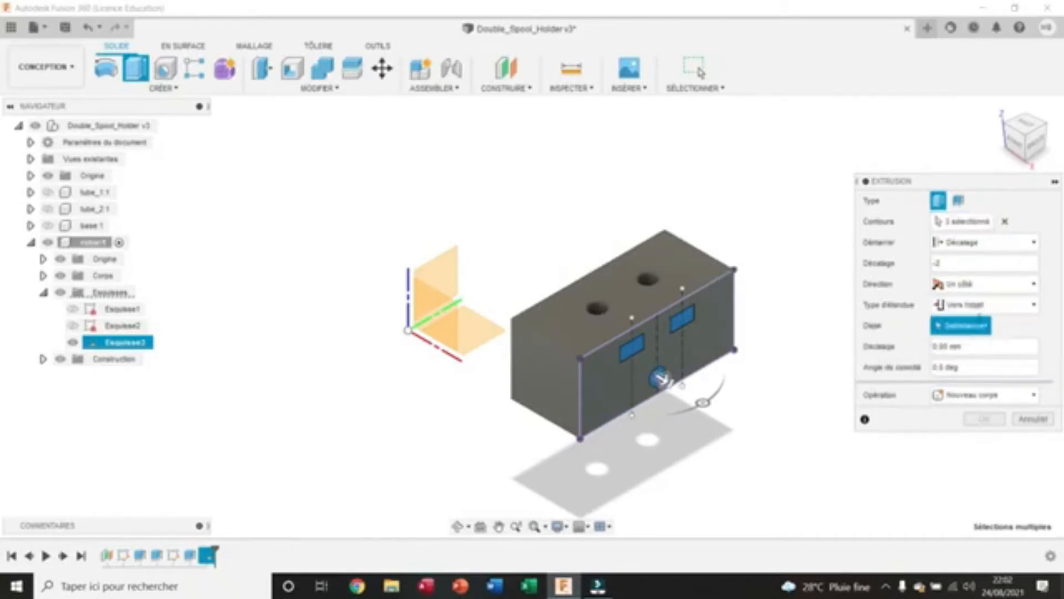
{"action": "mouse_move", "coordinate": [533, 317]}
{"action": "middle_mouse_down", "text": "shift"}
{"action": "mouse_move", "coordinate": [560, 310]}
{"action": "mouse_move", "coordinate": [514, 315]}
{"action": "middle_mouse_up", "text": "shift"}
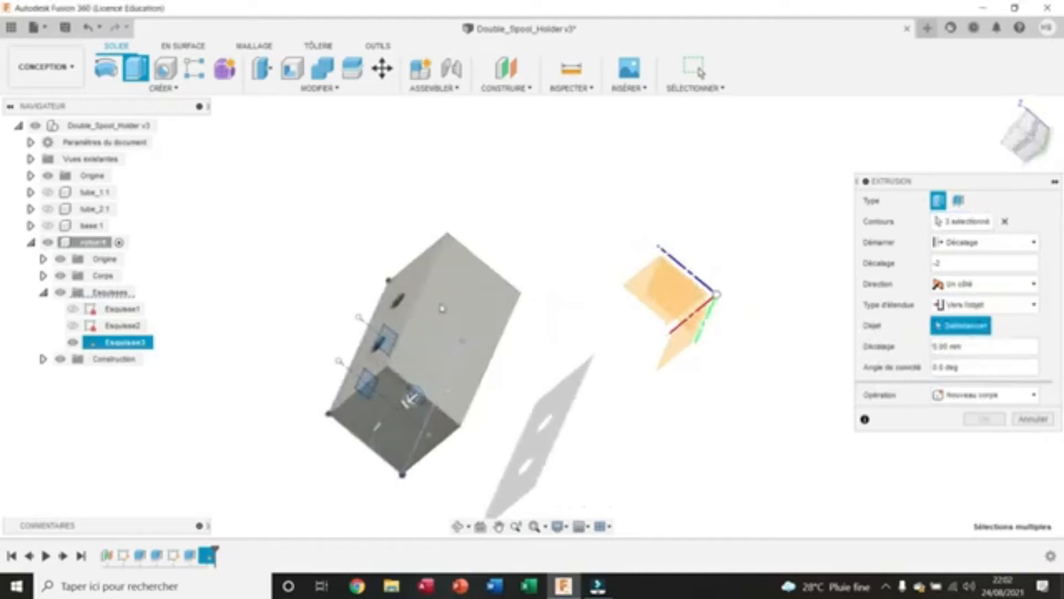
{"action": "left_click", "coordinate": [463, 301]}
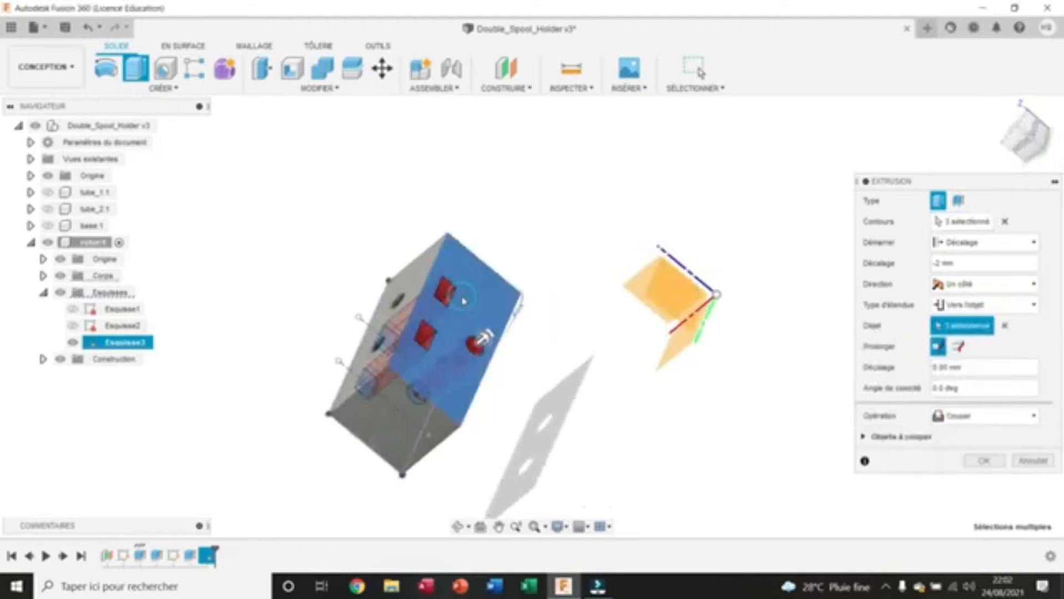
{"action": "left_click", "coordinate": [984, 461]}
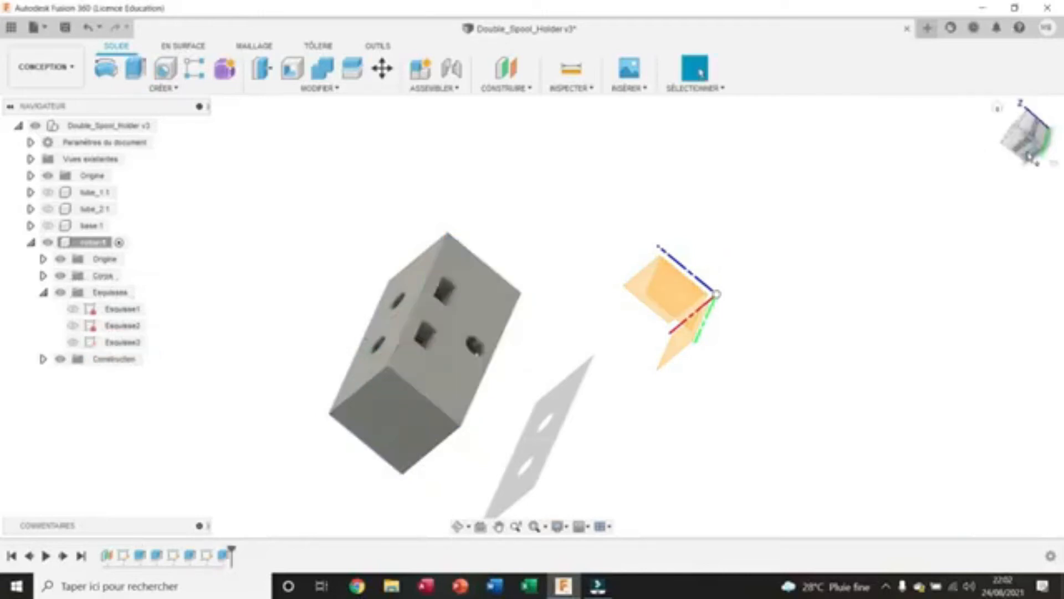
- Start a fillet and give the block's four vertical corner edges a 3 mm radius
{"action": "left_click", "coordinate": [998, 108]}
{"action": "left_click_drag", "start_coordinate": [1024, 143], "coordinate": [1015, 121]}
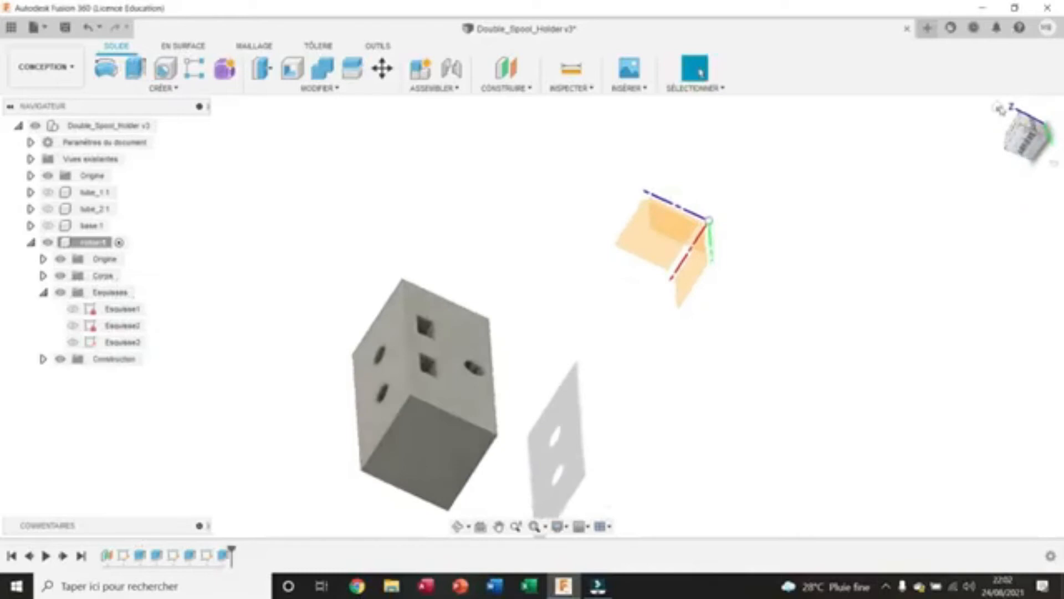
{"action": "left_click", "coordinate": [998, 109]}
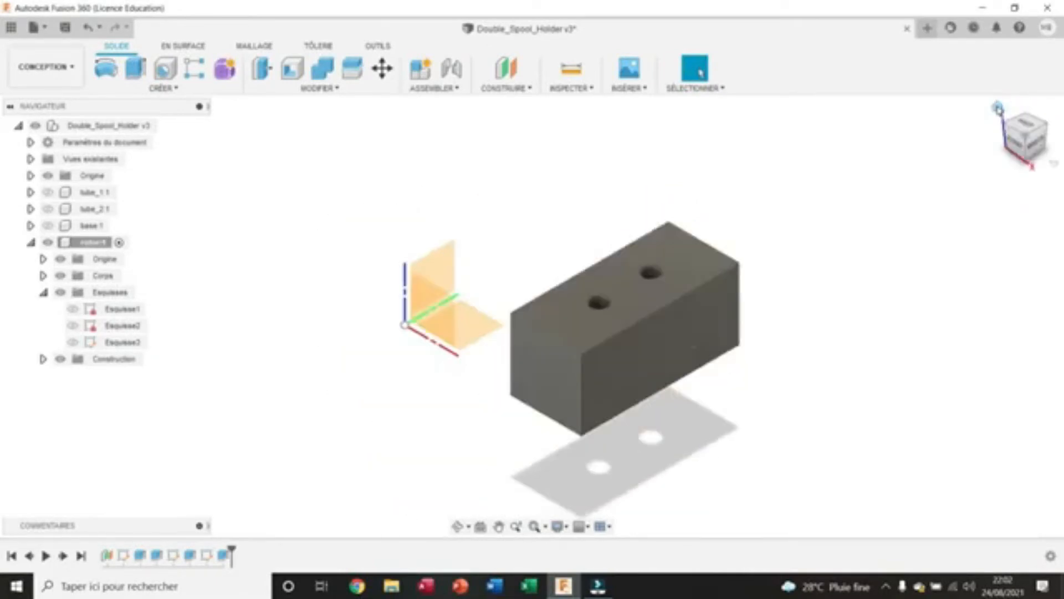
{"action": "left_click", "coordinate": [331, 89]}
{"action": "left_click", "coordinate": [299, 119]}
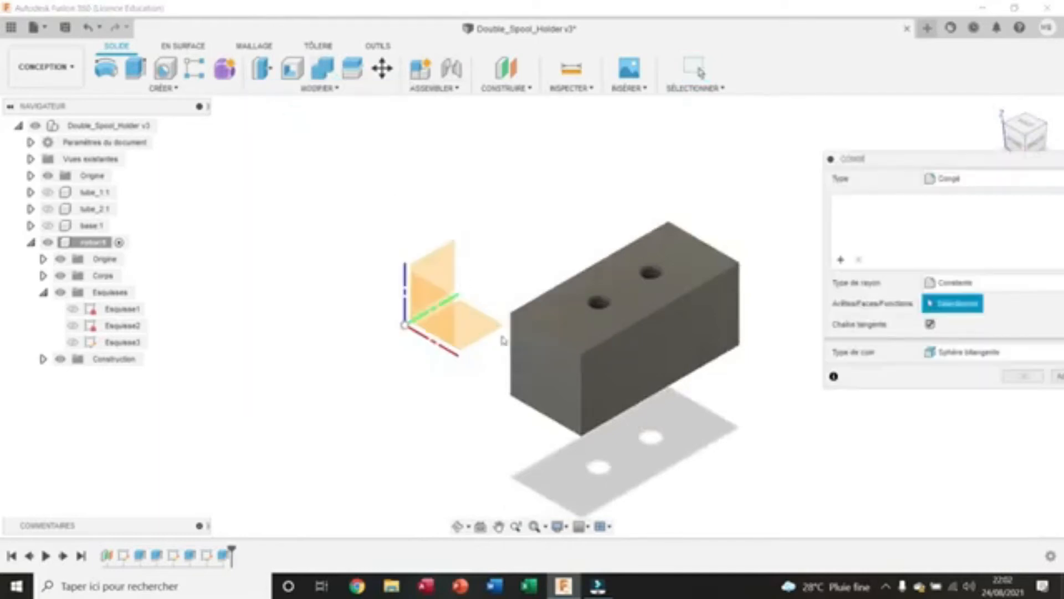
{"action": "left_click", "coordinate": [510, 350]}
{"action": "left_click", "coordinate": [668, 242]}
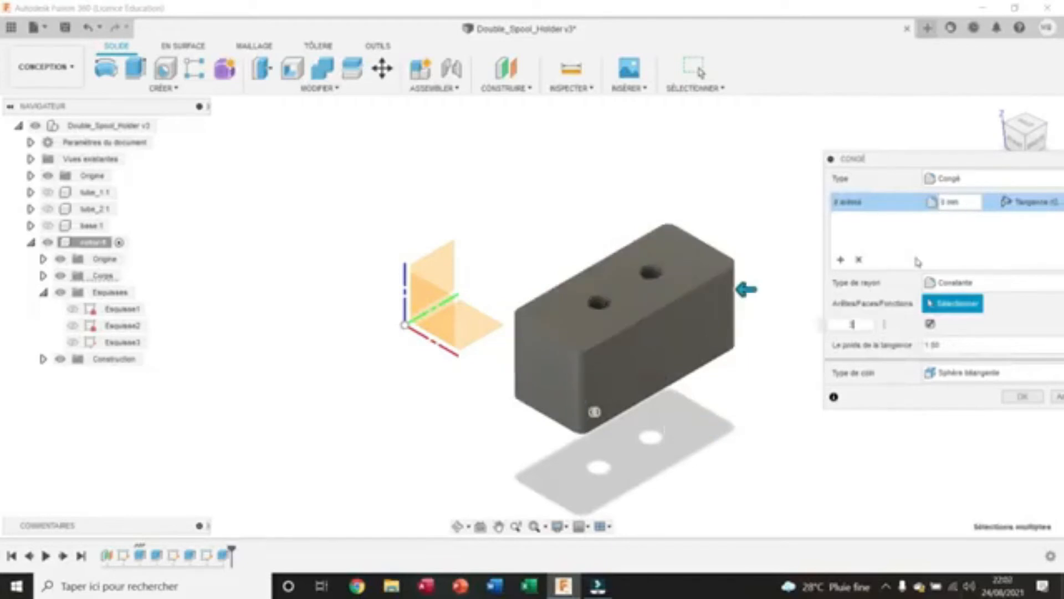
- Add the four outer edges of the block's top face as a second fillet set with a 1 mm radius and apply the fillet
{"action": "left_click", "coordinate": [841, 260]}
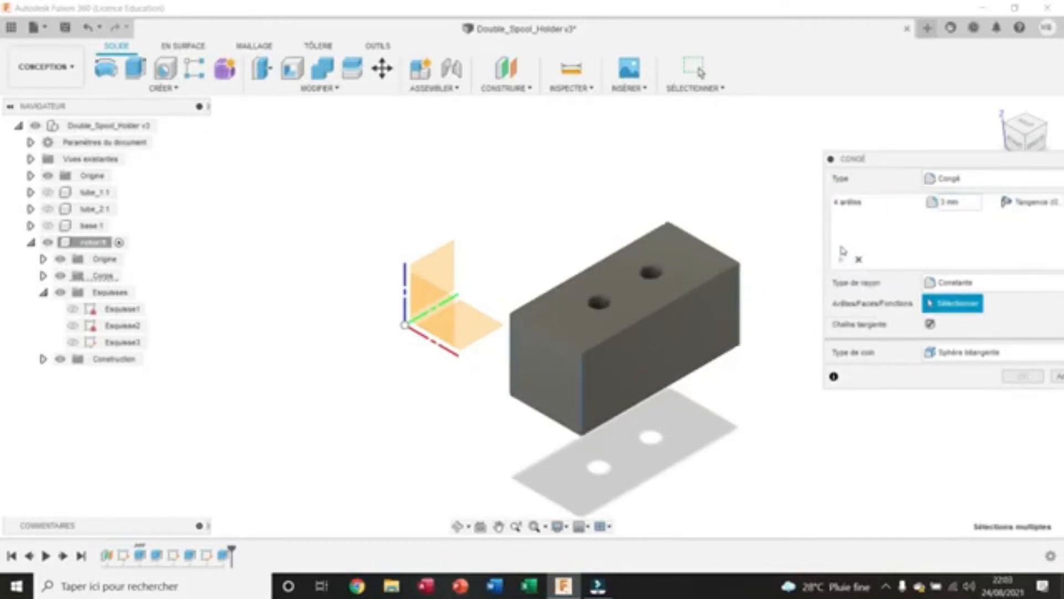
{"action": "left_click", "coordinate": [610, 254]}
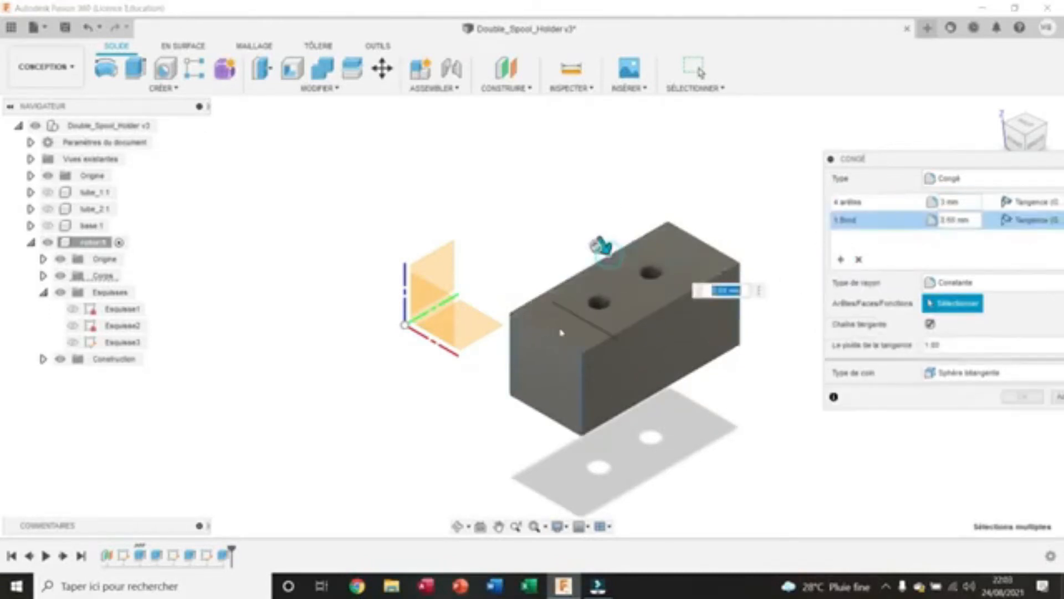
{"action": "left_click", "coordinate": [554, 339]}
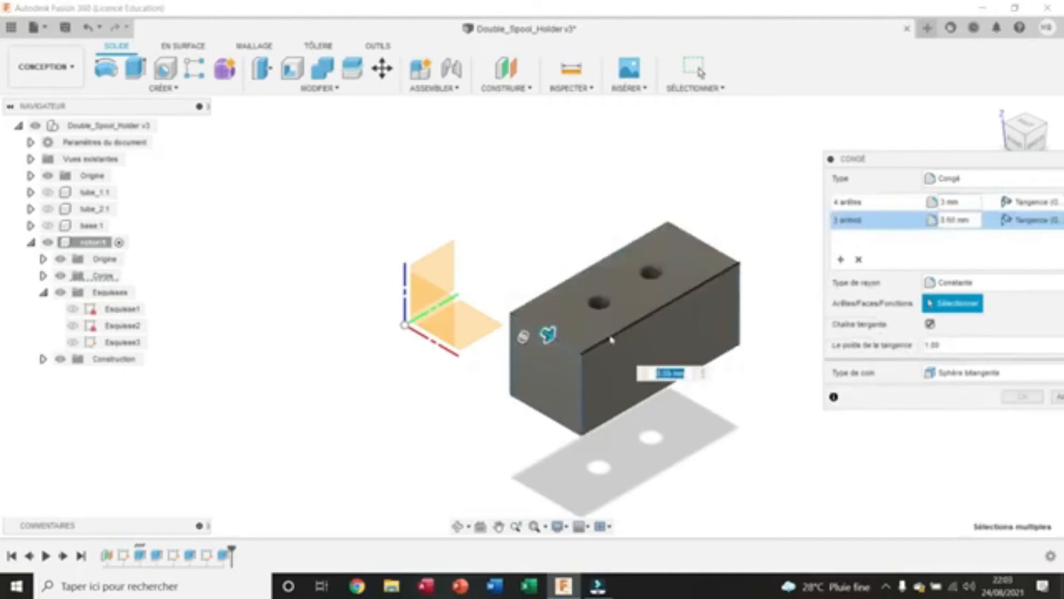
{"action": "left_click", "coordinate": [692, 240]}
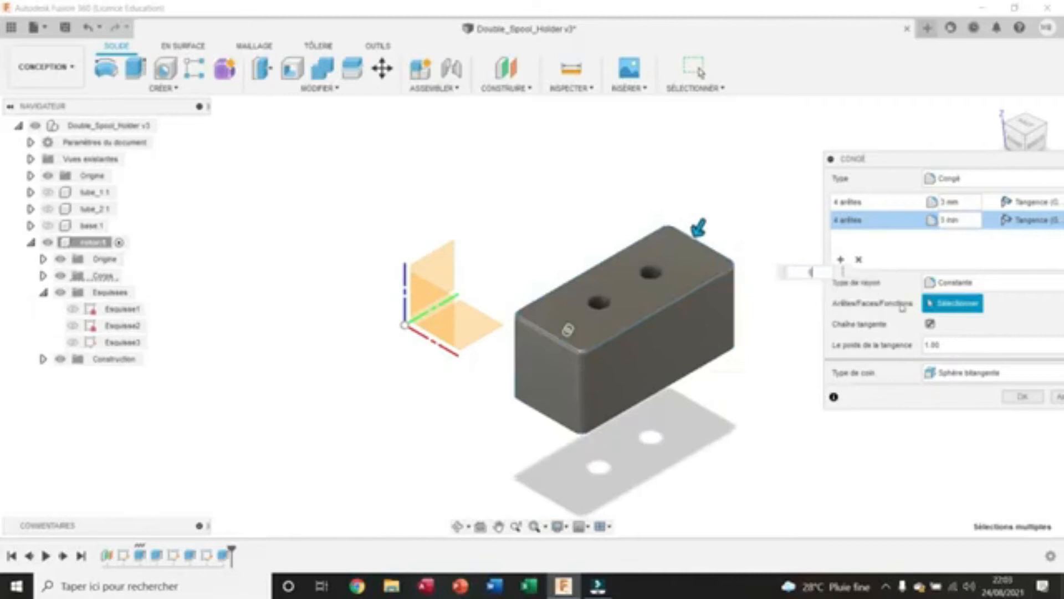
{"action": "left_click", "coordinate": [1018, 401]}
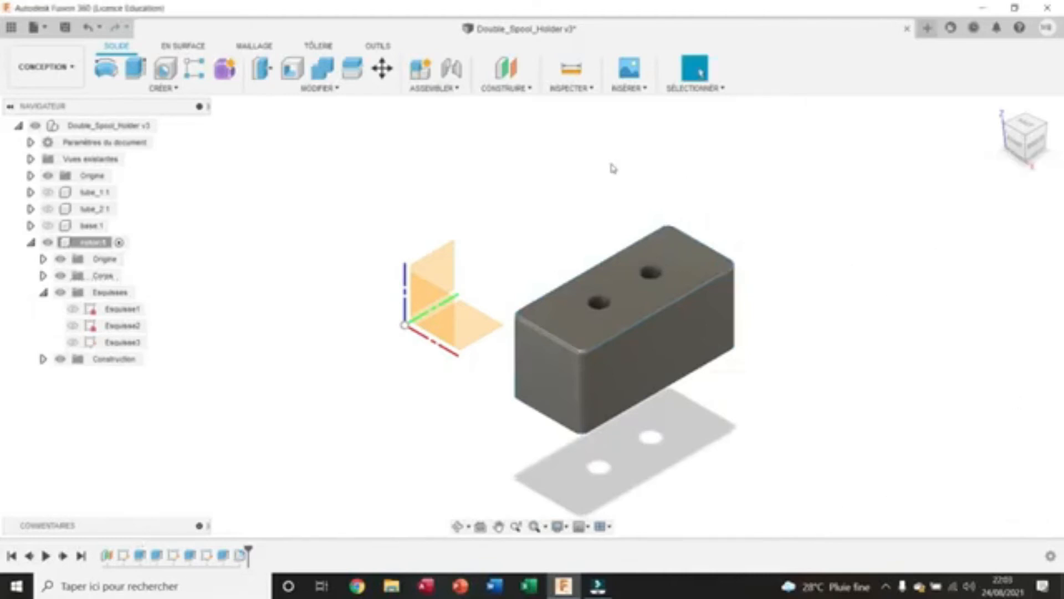
- Chamfer the two rim edges of the bearing pocket on the block's underside by an equal distance of 1 mm
{"action": "left_click", "coordinate": [321, 88]}
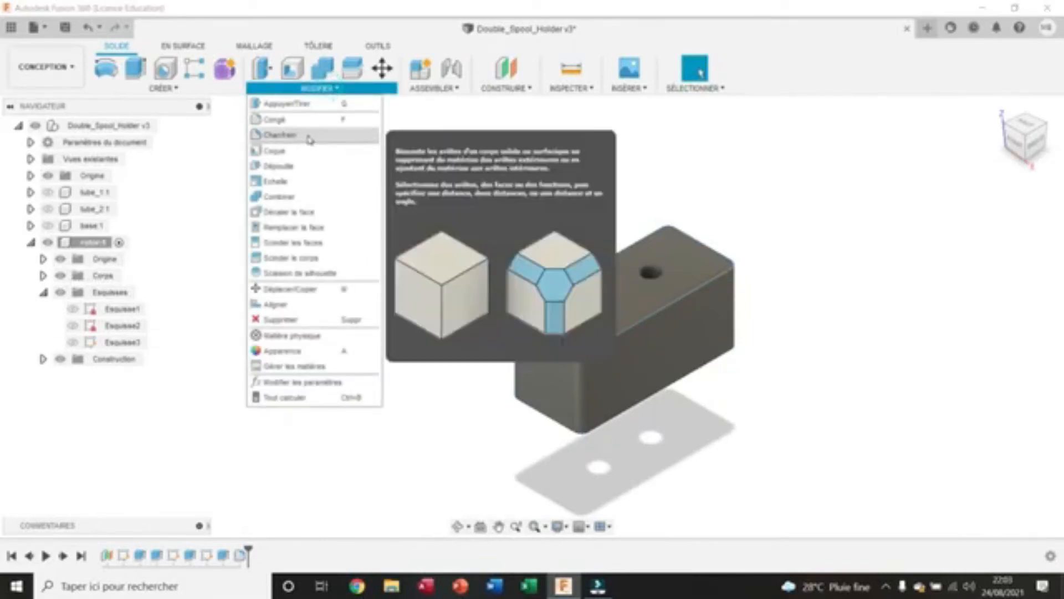
{"action": "left_click", "coordinate": [310, 141]}
{"action": "left_click_drag", "start_coordinate": [1014, 149], "coordinate": [990, 95]}
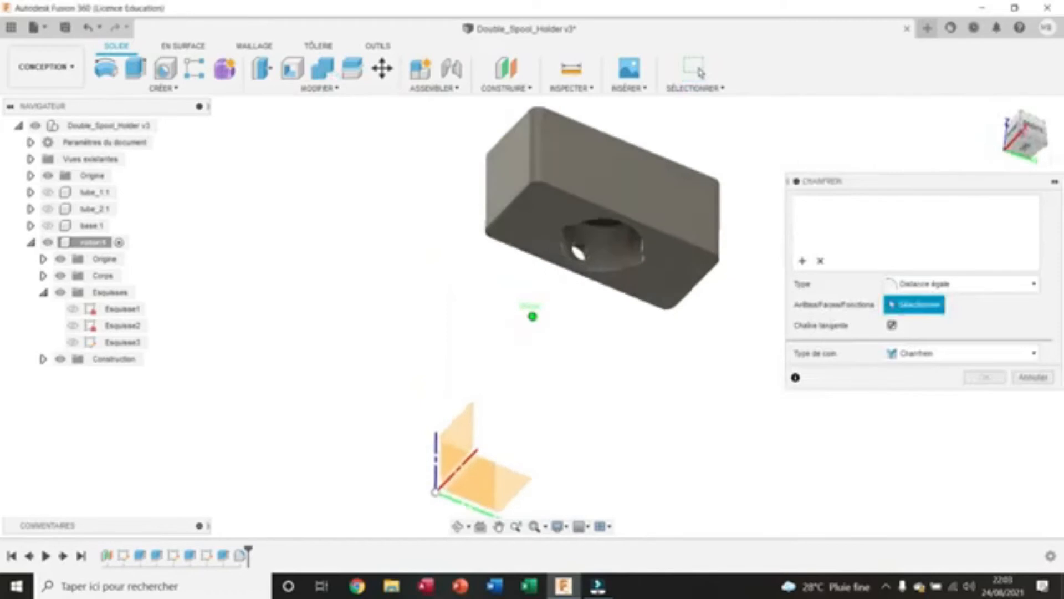
{"action": "left_click", "coordinate": [622, 240]}
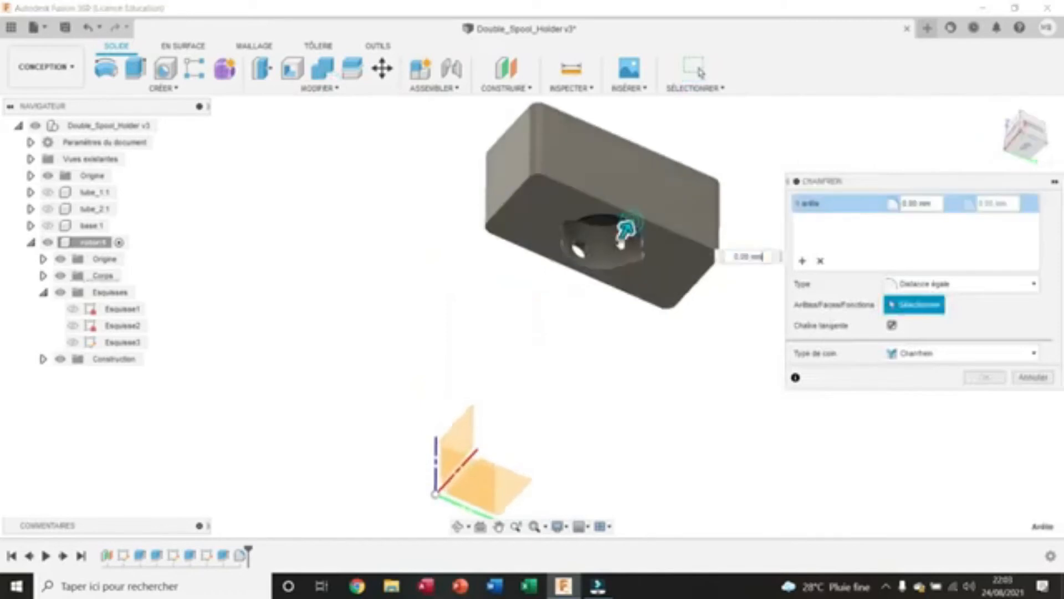
{"action": "left_click", "coordinate": [603, 265]}
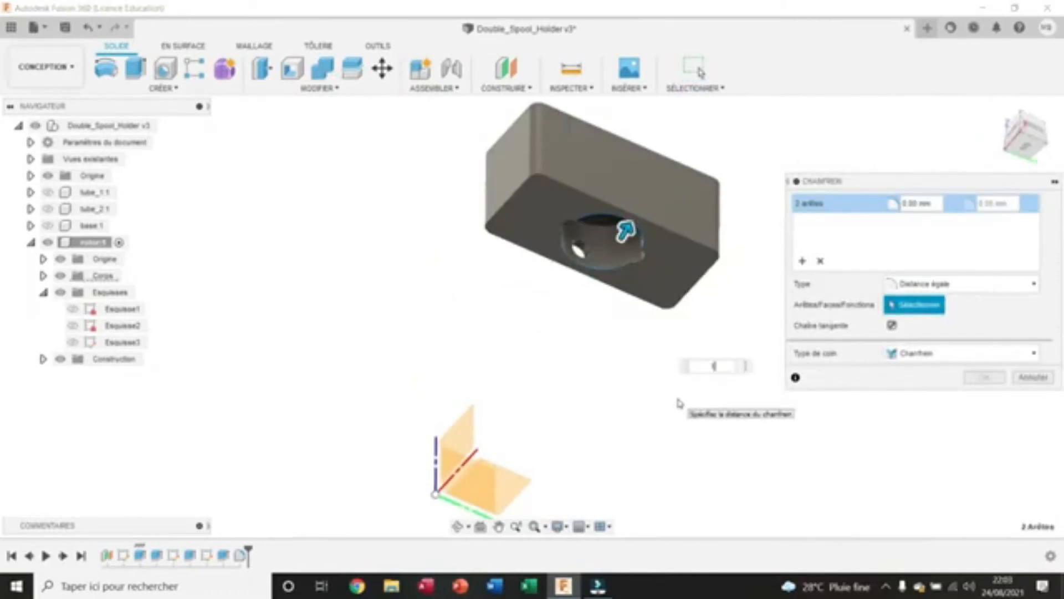
{"action": "type", "text": "1"}
{"action": "left_click", "coordinate": [974, 380]}
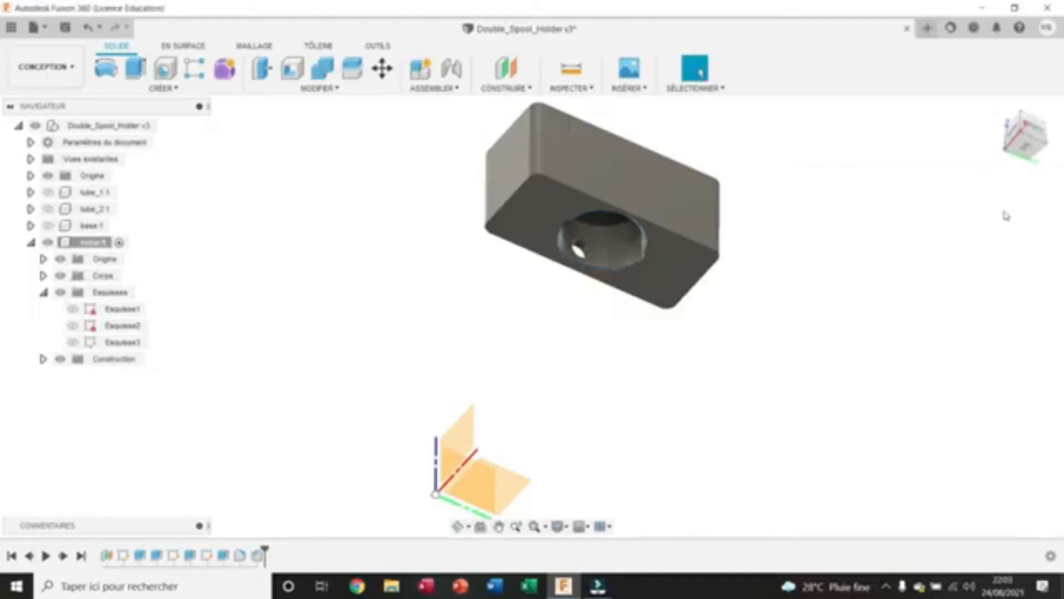
- Activate the root Double_Spool_Holder component and show the tube_1, tube_2 and base components again
{"action": "left_click", "coordinate": [1001, 109]}
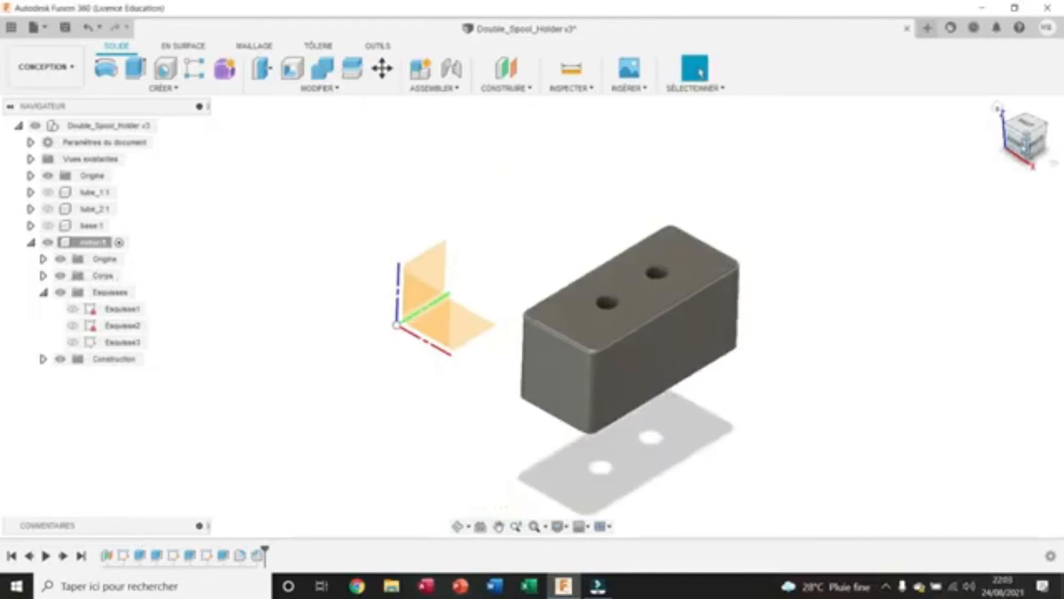
{"action": "left_click", "coordinate": [116, 126]}
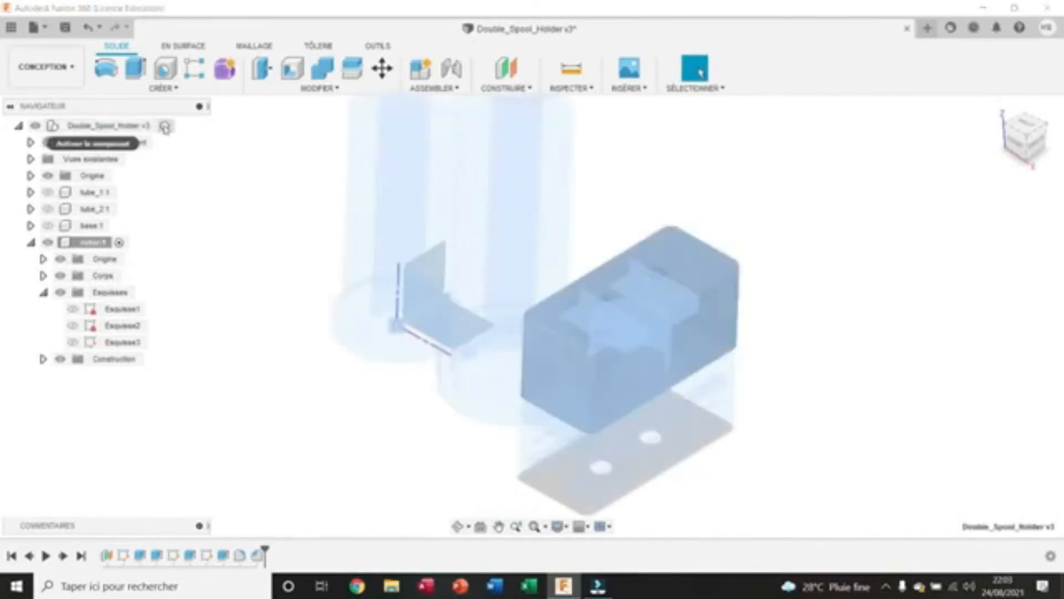
{"action": "left_click", "coordinate": [165, 125]}
{"action": "left_click", "coordinate": [864, 175]}
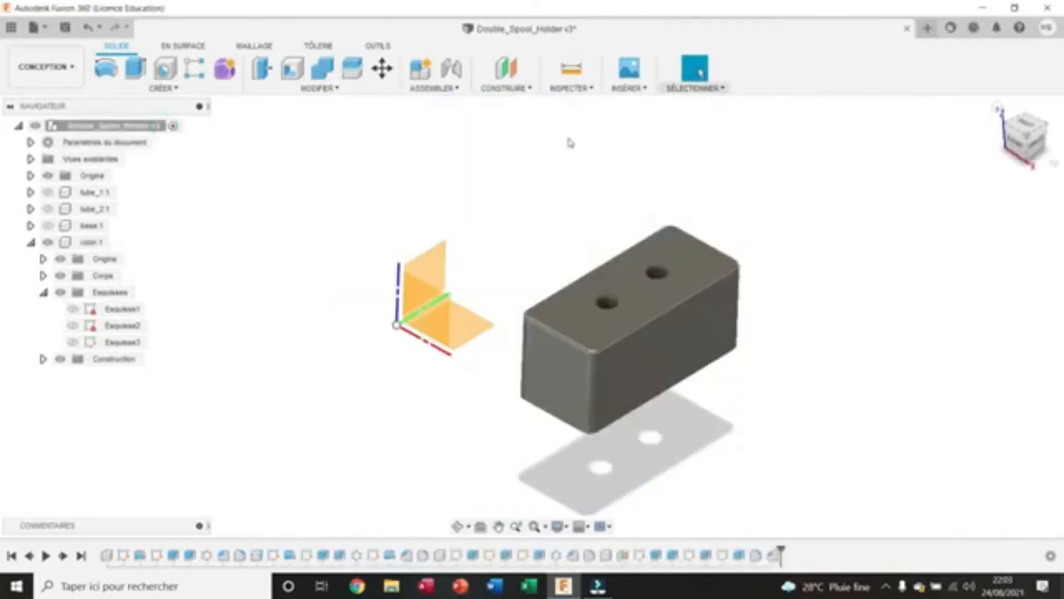
{"action": "left_click", "coordinate": [48, 193]}
{"action": "left_click", "coordinate": [47, 209]}
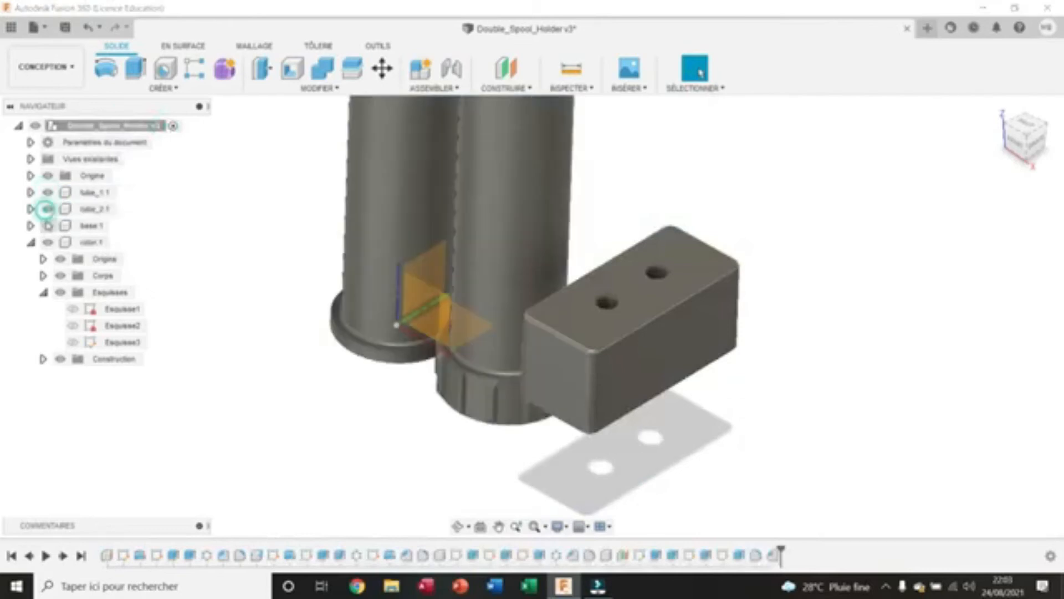
{"action": "left_click", "coordinate": [48, 225]}
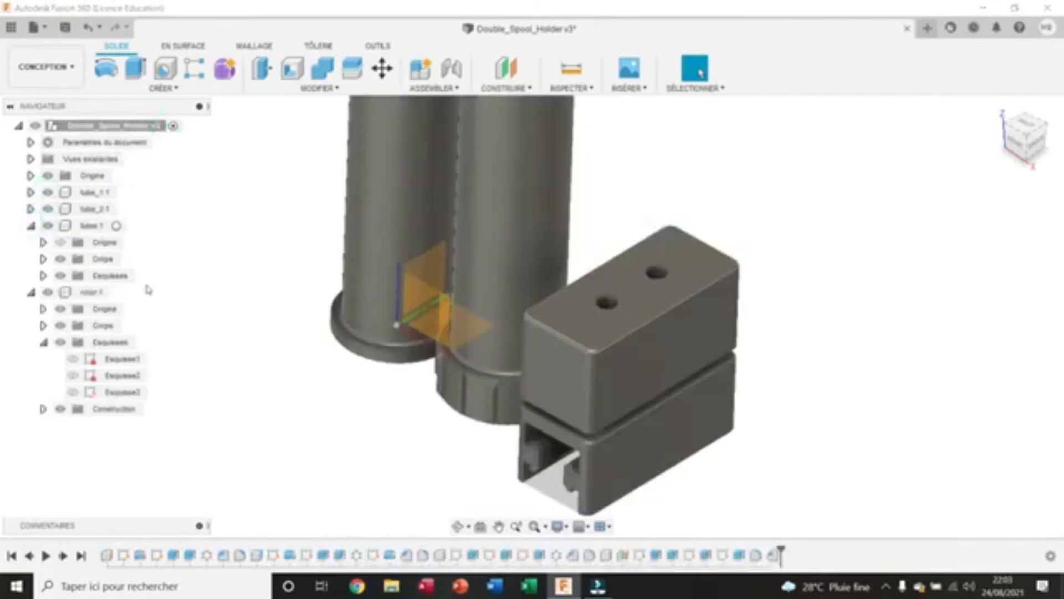